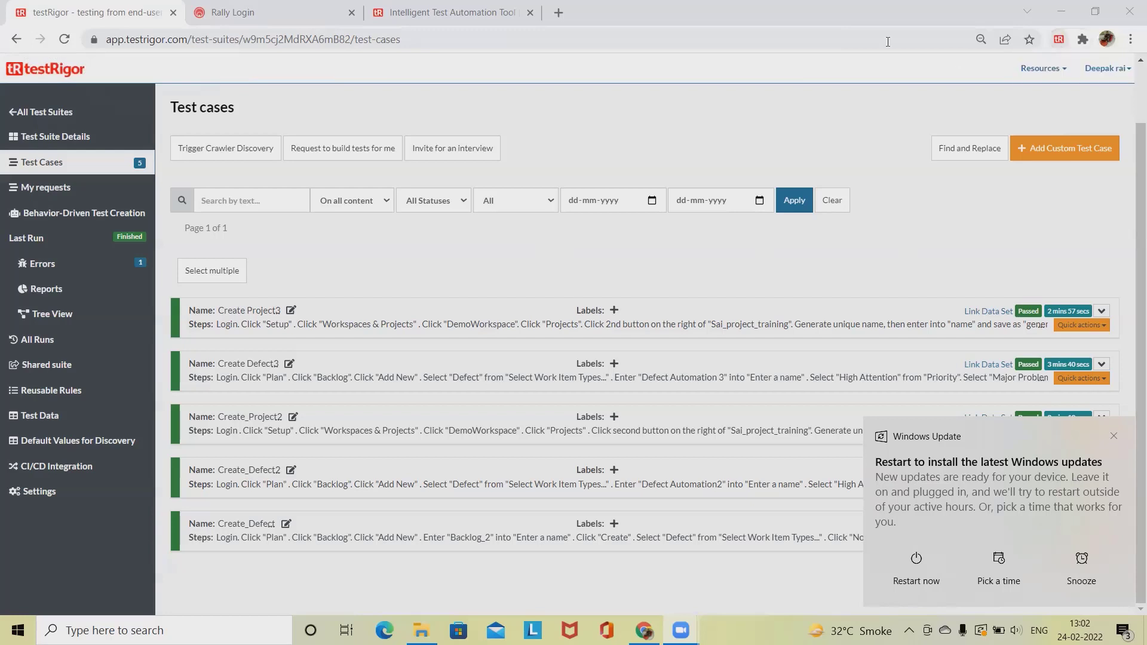
Log into Rally on its login tab with the account password to reach the Demo Project dashboard.
{"action": "left_click", "coordinate": [233, 12]}
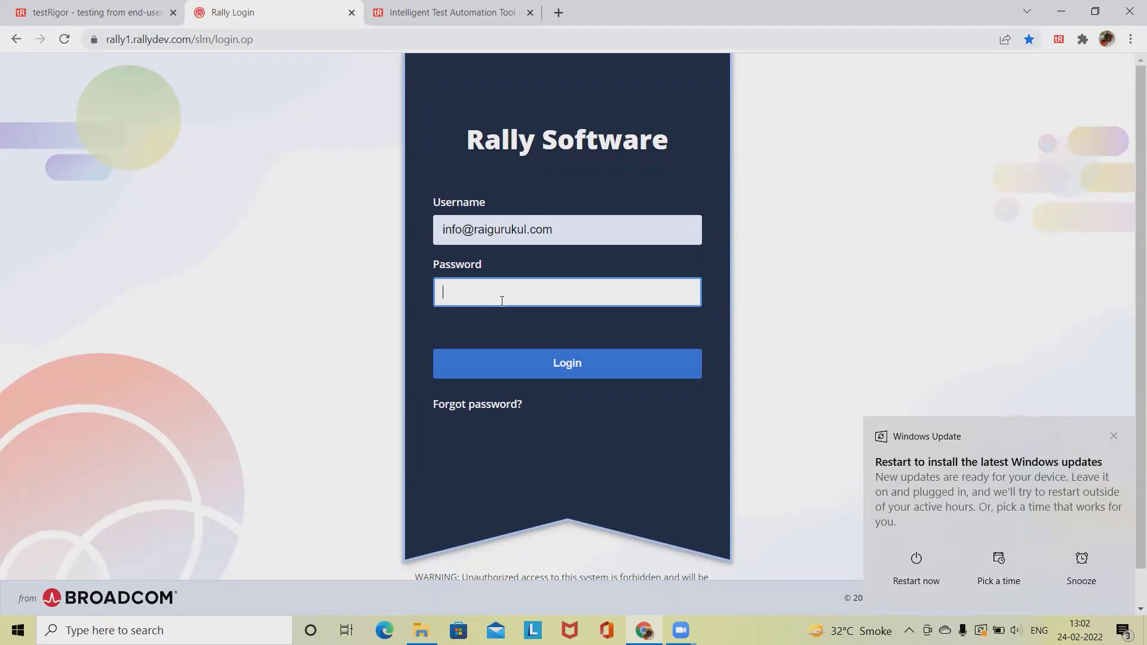
{"action": "type", "text": "•••••••••••"}
{"action": "left_click", "coordinate": [551, 374]}
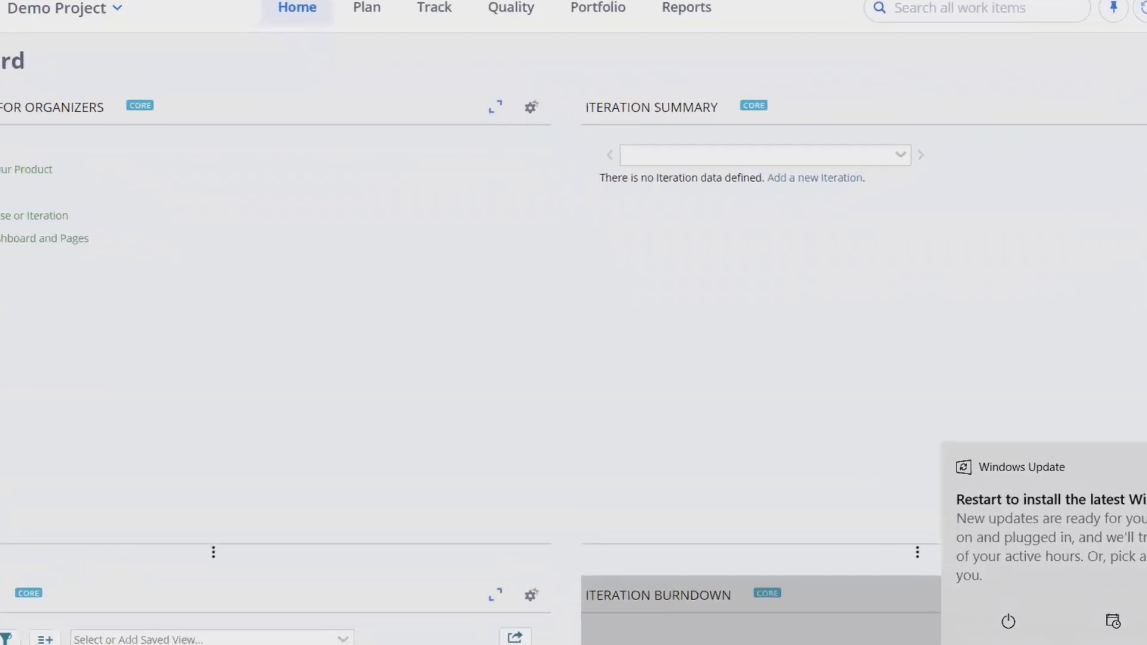
Show Rally's Workspaces & Projects admin list with DemoWorkspace and Sai_Project_training expanded.
{"action": "left_click", "coordinate": [1080, 71]}
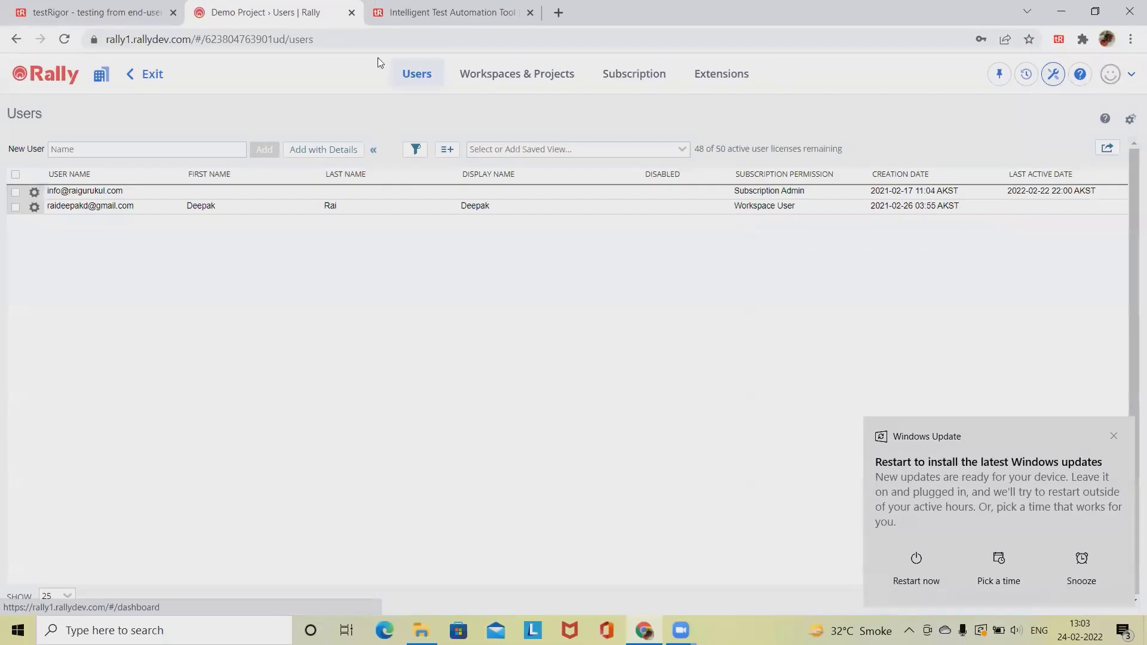
{"action": "left_click", "coordinate": [530, 75]}
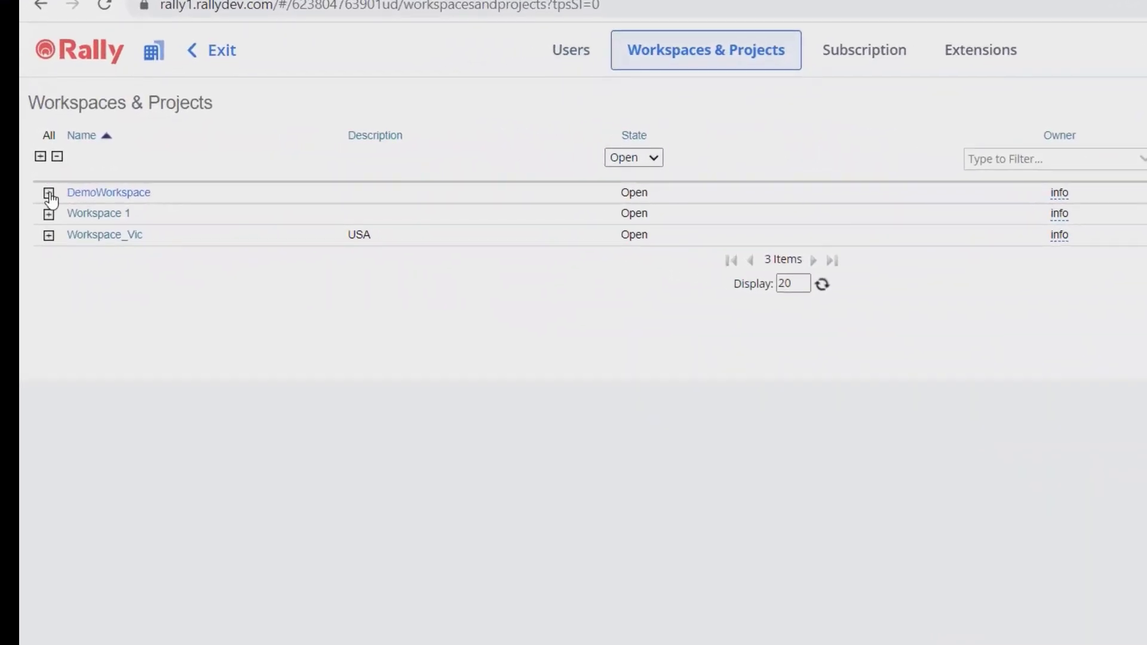
{"action": "left_click", "coordinate": [49, 193]}
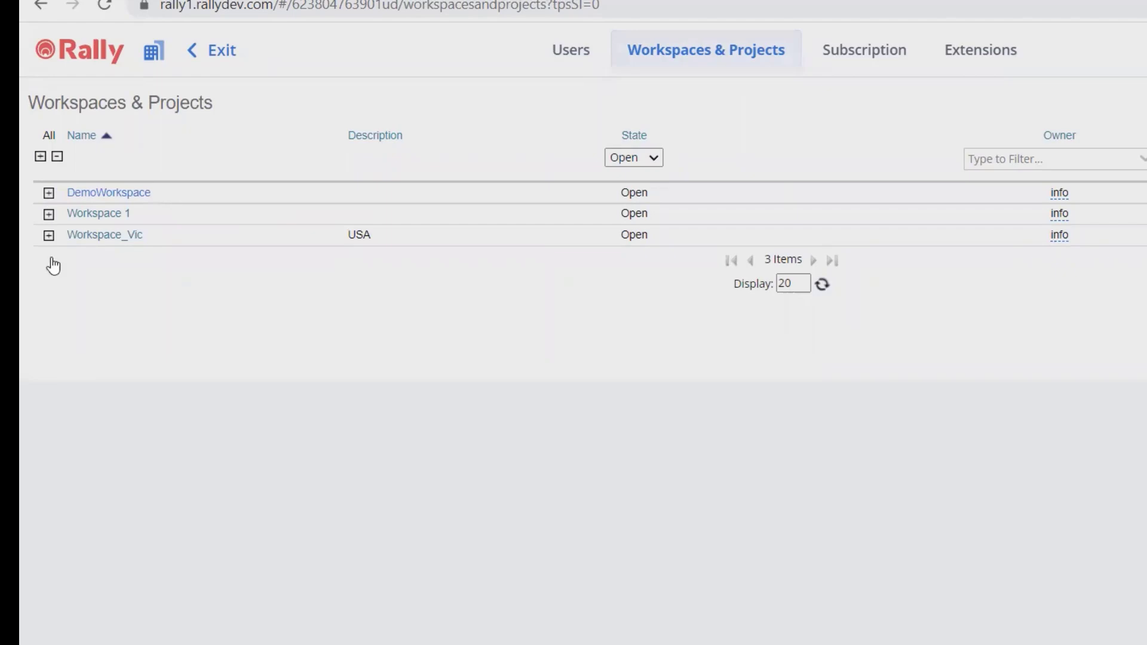
{"action": "left_click", "coordinate": [53, 257]}
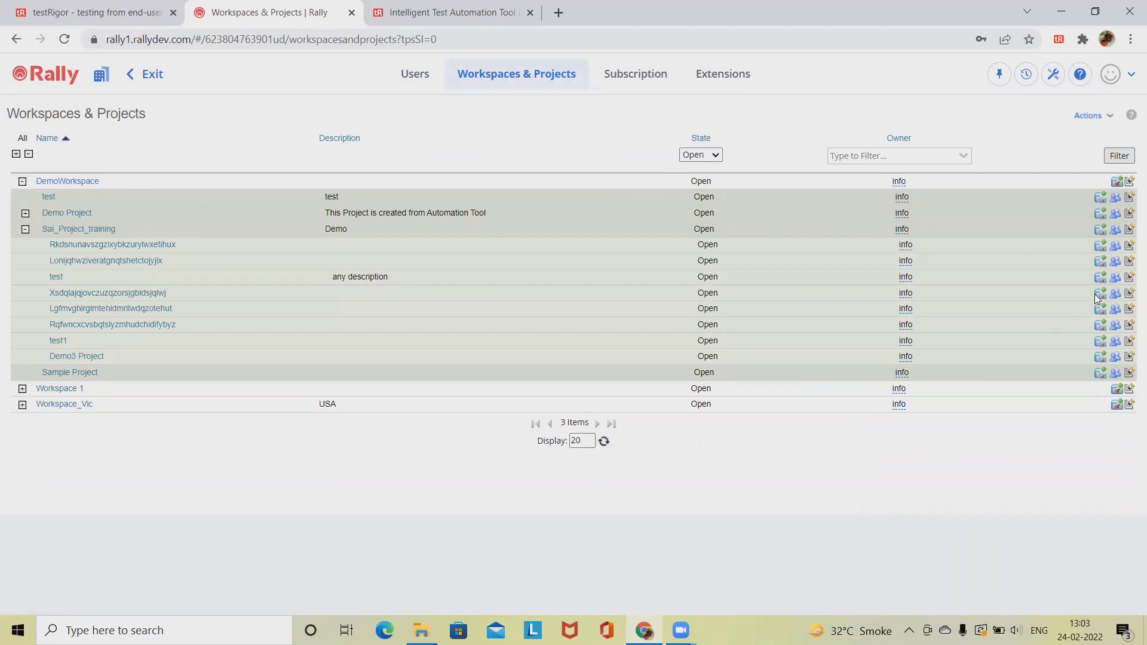
{"action": "left_click", "coordinate": [1104, 250]}
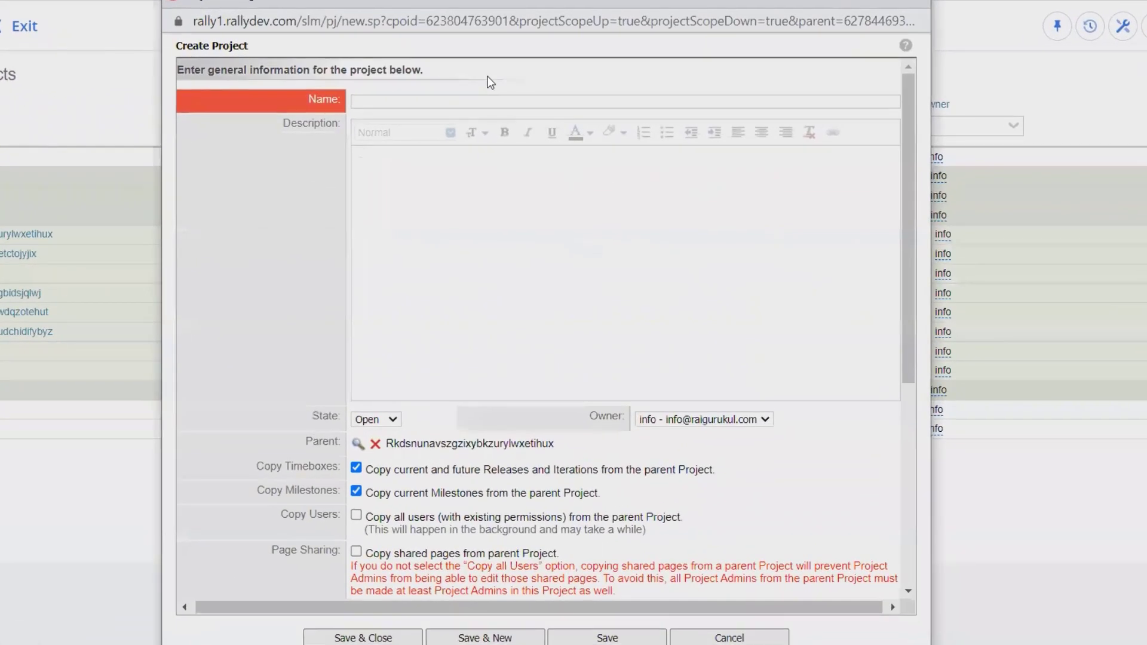
{"action": "left_click", "coordinate": [512, 266]}
{"action": "scroll", "coordinate": [512, 266], "scroll_direction": "down", "scroll_amount": 4}
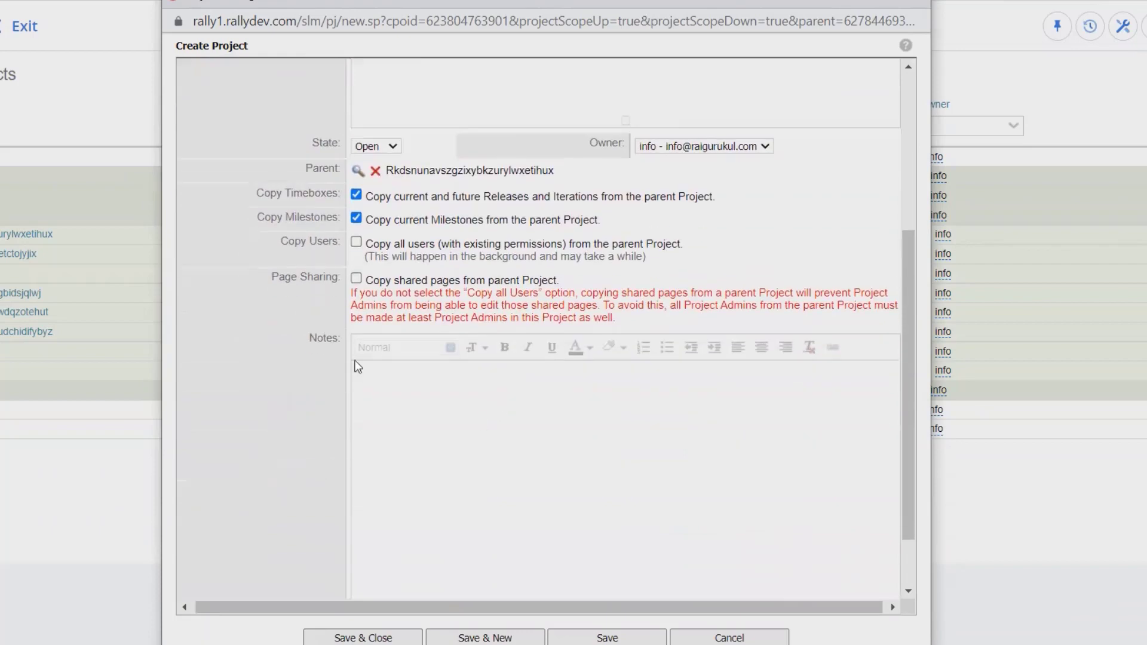
{"action": "scroll", "coordinate": [432, 445], "scroll_direction": "up", "scroll_amount": 4}
{"action": "scroll", "coordinate": [432, 445], "scroll_direction": "down", "scroll_amount": 3}
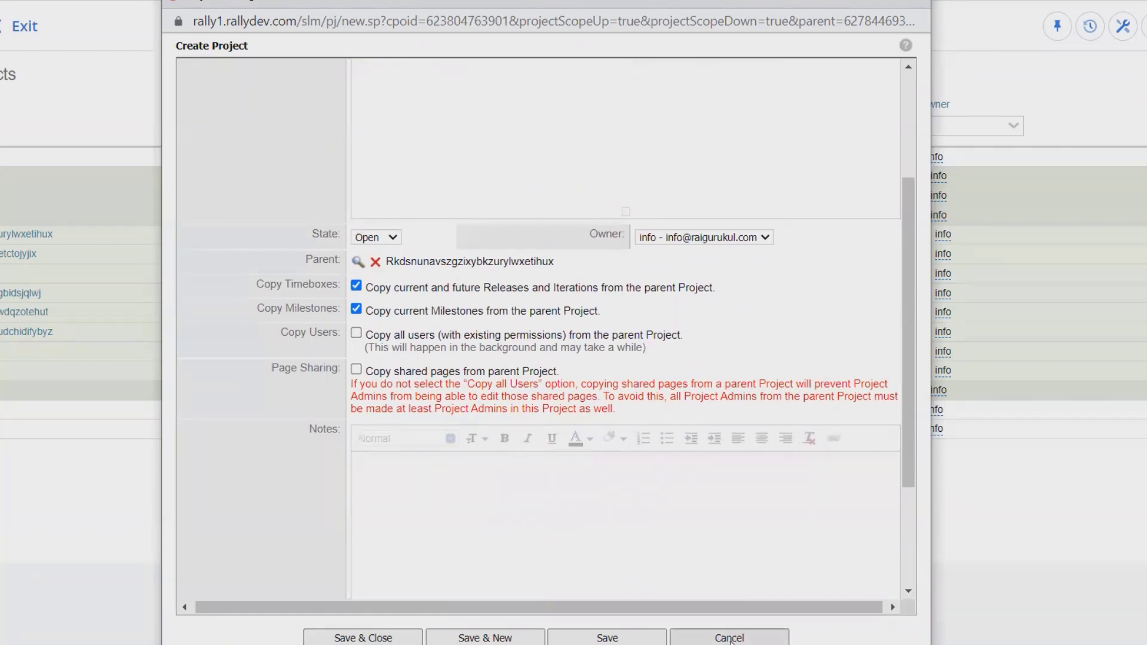
{"action": "left_click", "coordinate": [729, 638]}
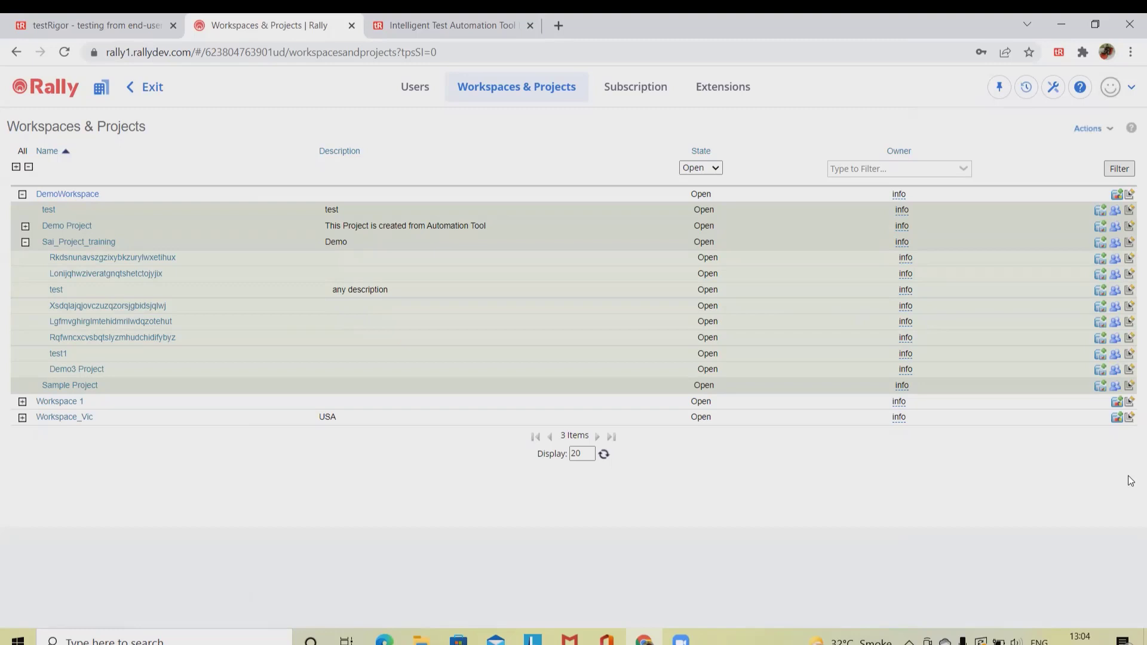
Return to the Demo Project dashboard, start a new testRigor recording, and open Rally Setup.
{"action": "left_click", "coordinate": [151, 87]}
{"action": "left_click", "coordinate": [1059, 52]}
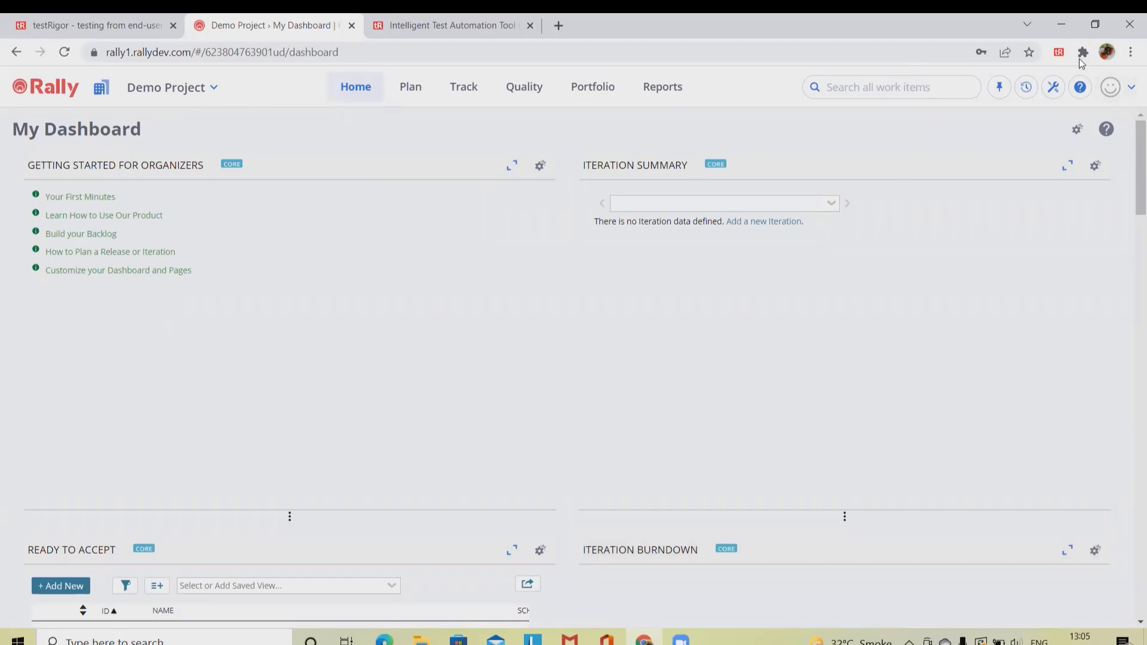
{"action": "left_click", "coordinate": [1058, 55]}
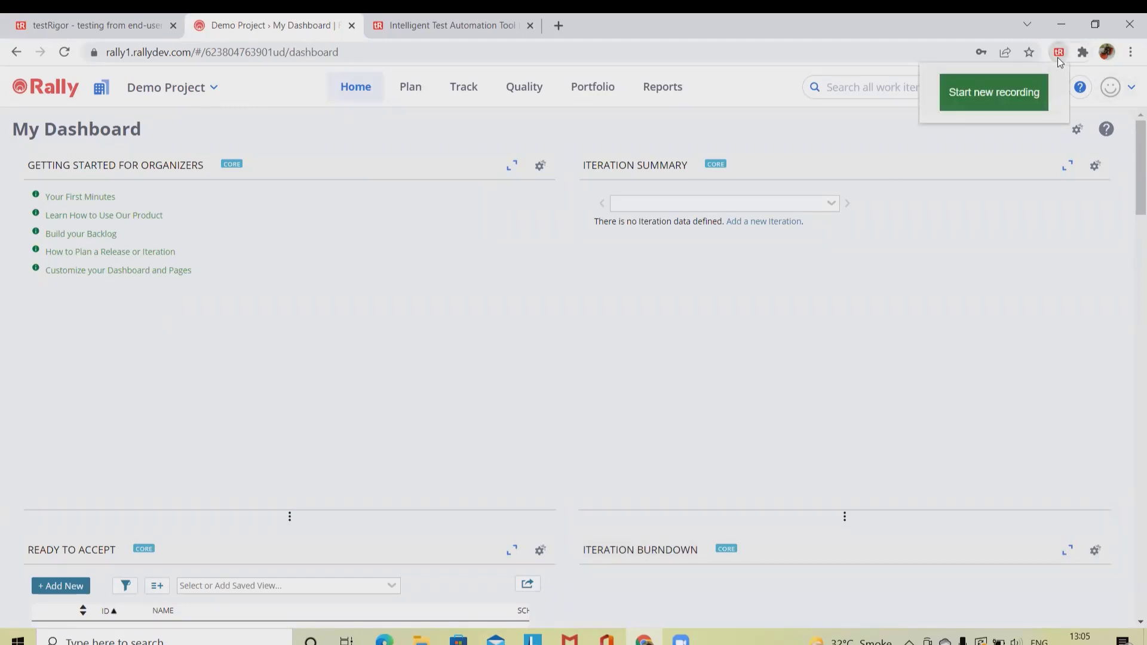
{"action": "left_click", "coordinate": [998, 103]}
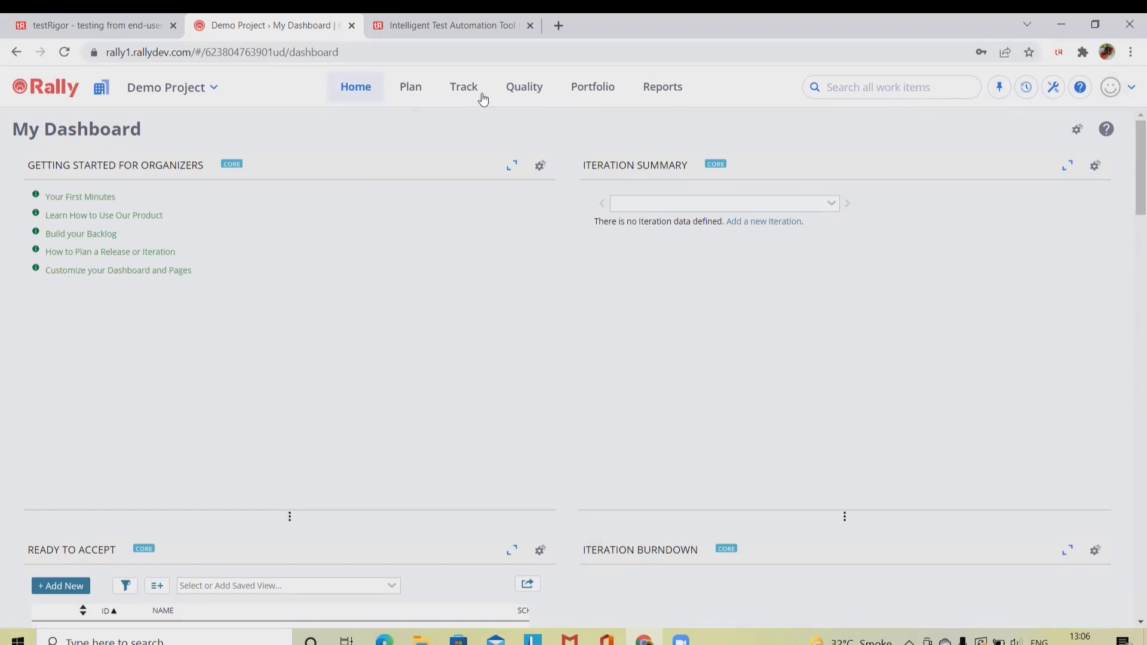
{"action": "left_click", "coordinate": [1053, 91]}
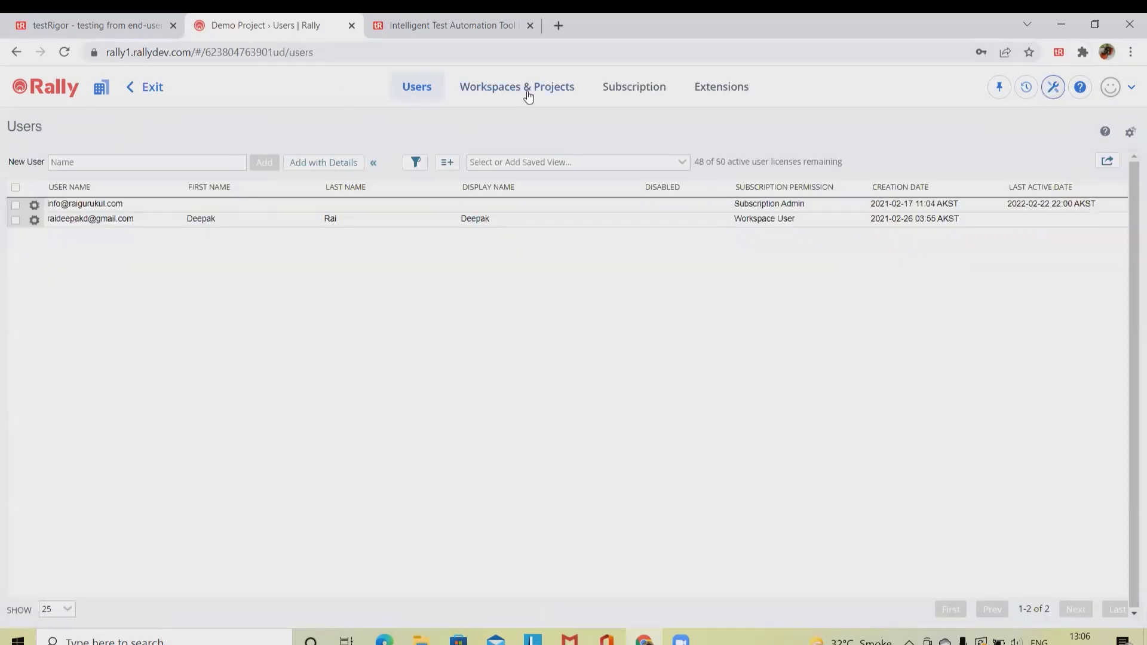
Create a child project of Sai_Project_training with description 'description' and save it.
{"action": "left_click", "coordinate": [530, 89]}
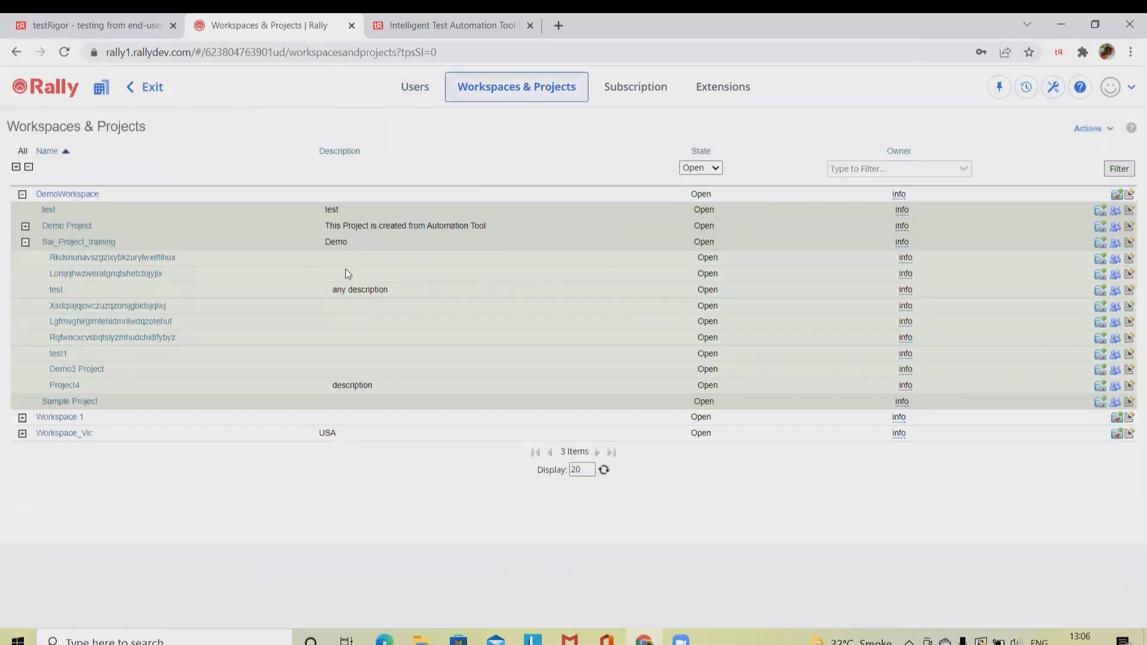
{"action": "left_click", "coordinate": [1101, 258]}
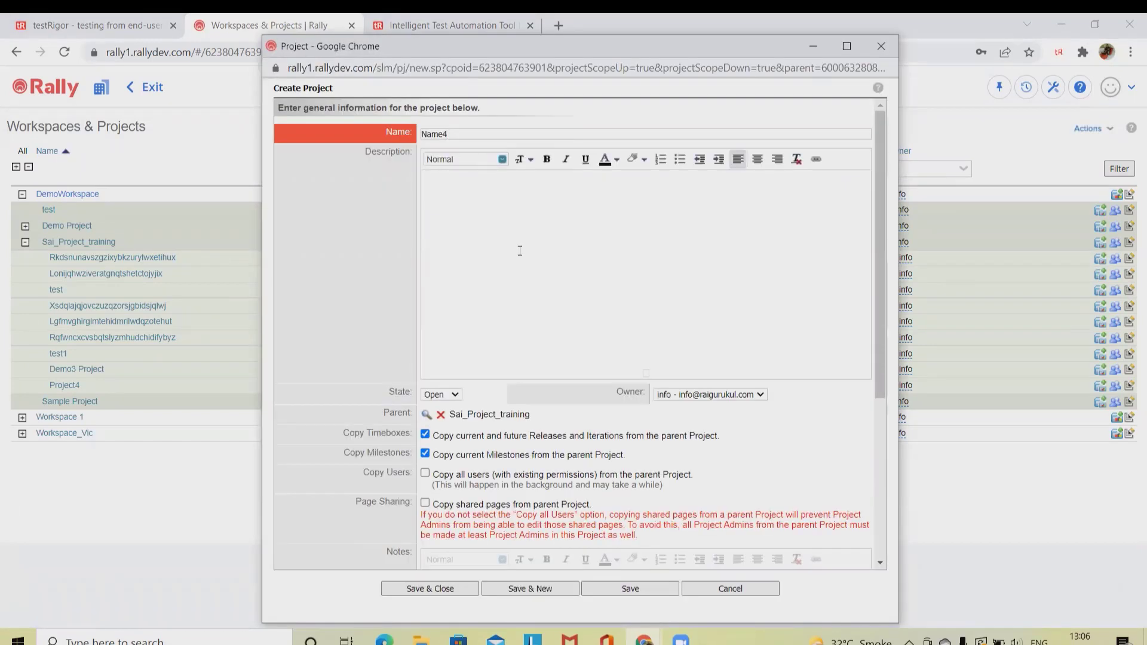
{"action": "left_click", "coordinate": [519, 250]}
{"action": "type", "text": "description"}
{"action": "scroll", "coordinate": [490, 388], "scroll_direction": "down", "scroll_amount": 1}
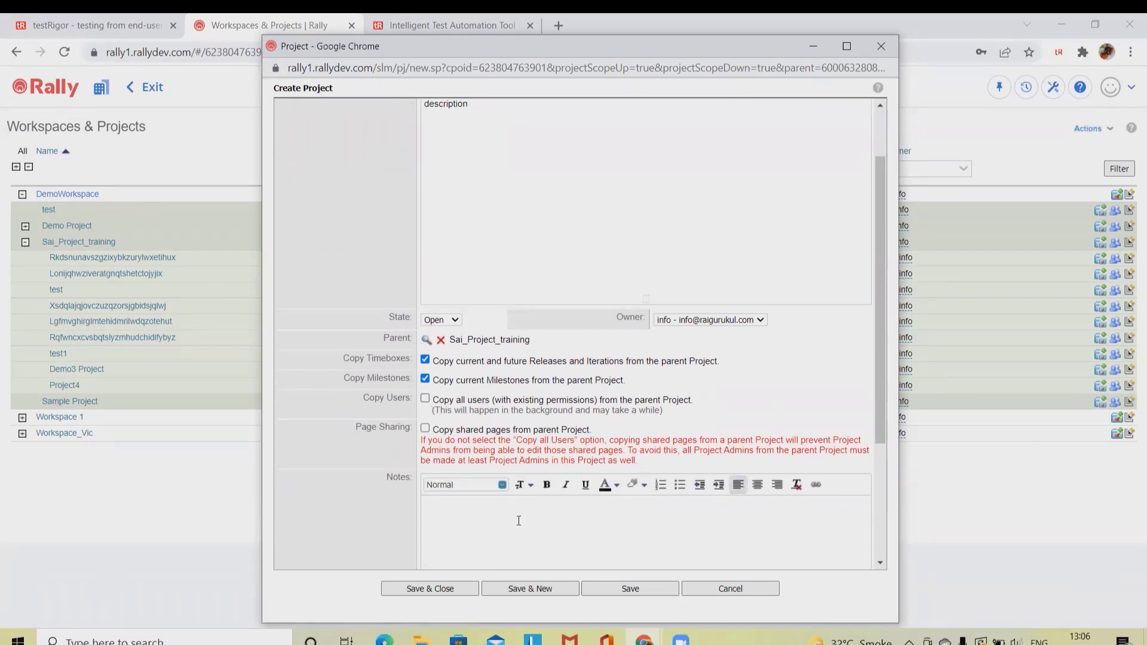
{"action": "left_click", "coordinate": [516, 521]}
{"action": "scroll", "coordinate": [516, 517], "scroll_direction": "down", "scroll_amount": 3}
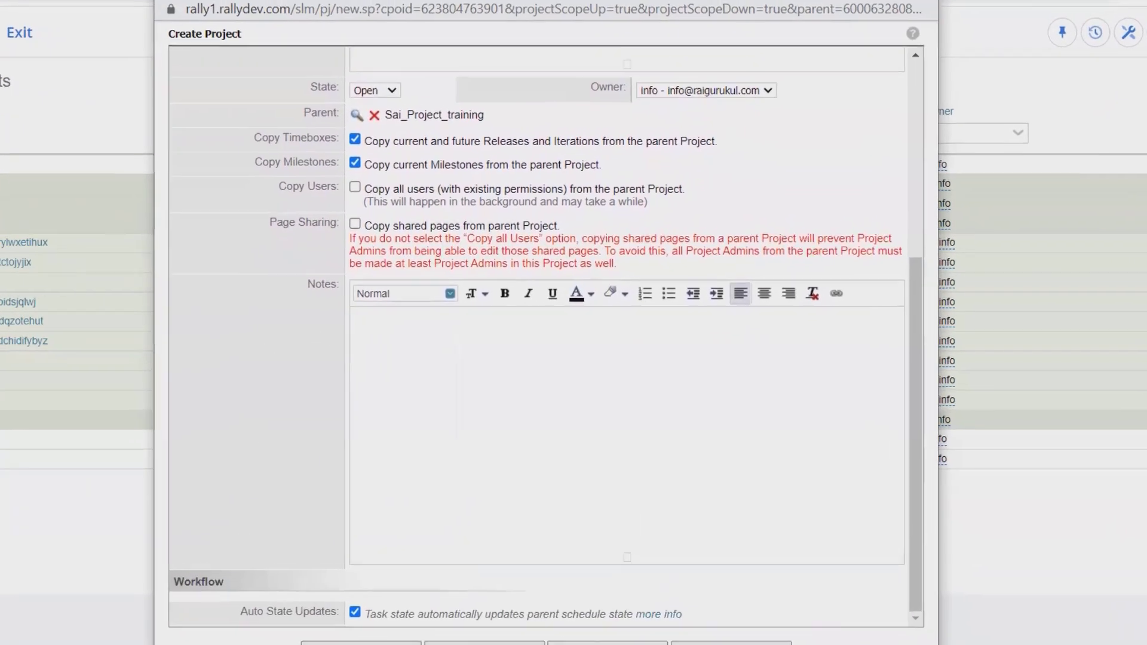
{"action": "left_click", "coordinate": [463, 591]}
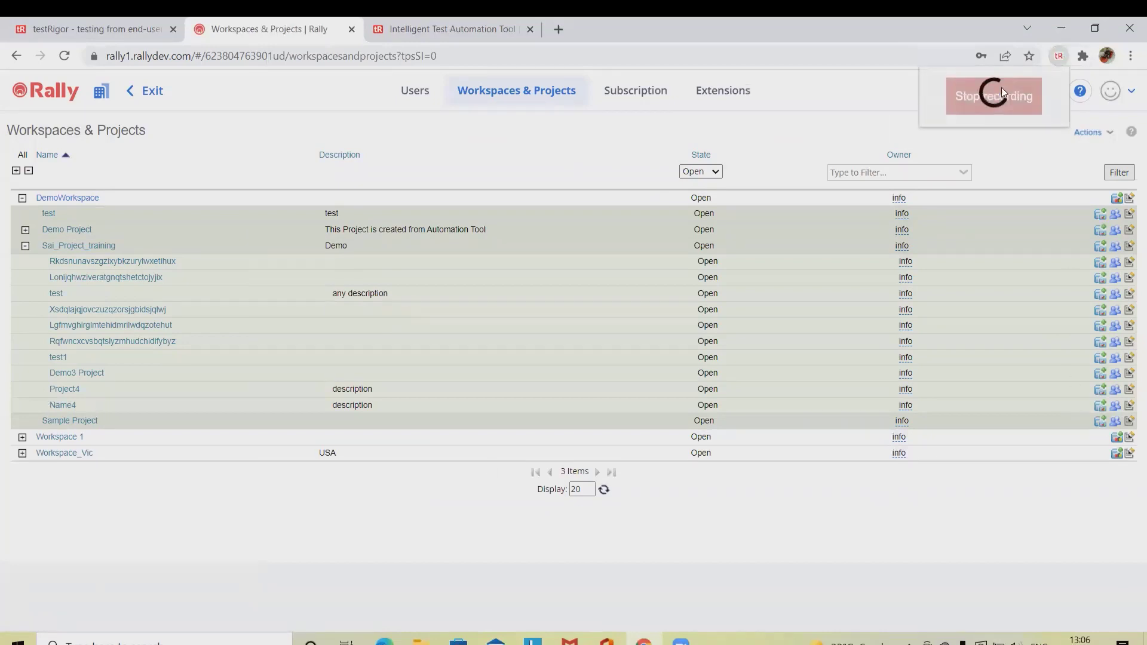
Stop the testRigor recording and change the test description from Create Project3 to Create Project4.
{"action": "left_click", "coordinate": [993, 98]}
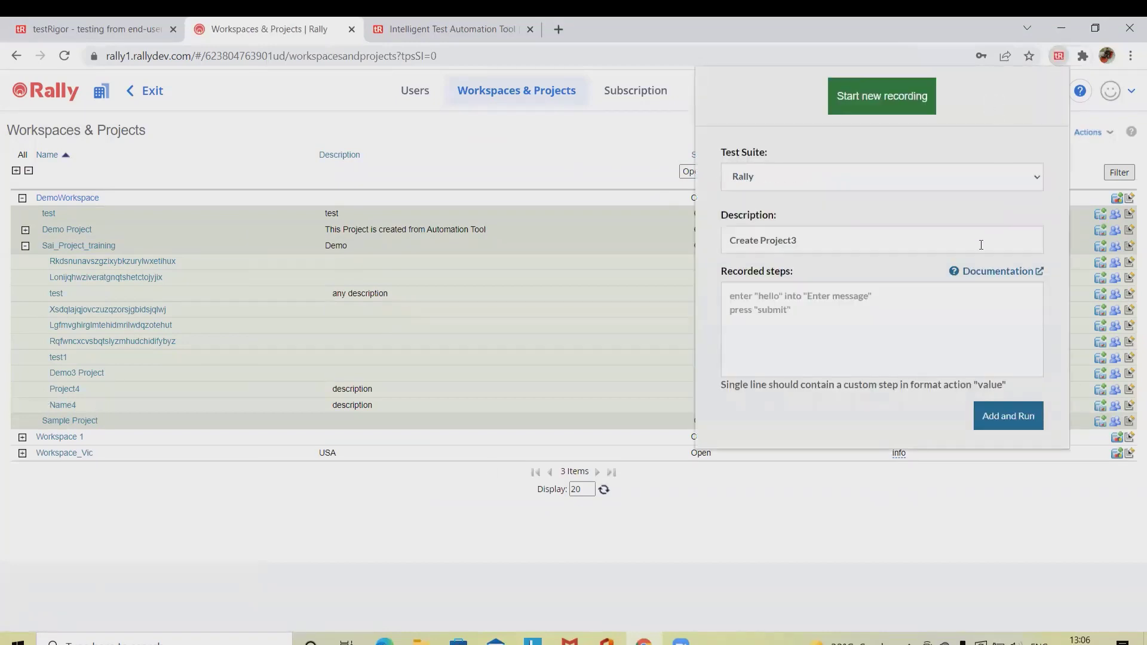
{"action": "left_click", "coordinate": [755, 247]}
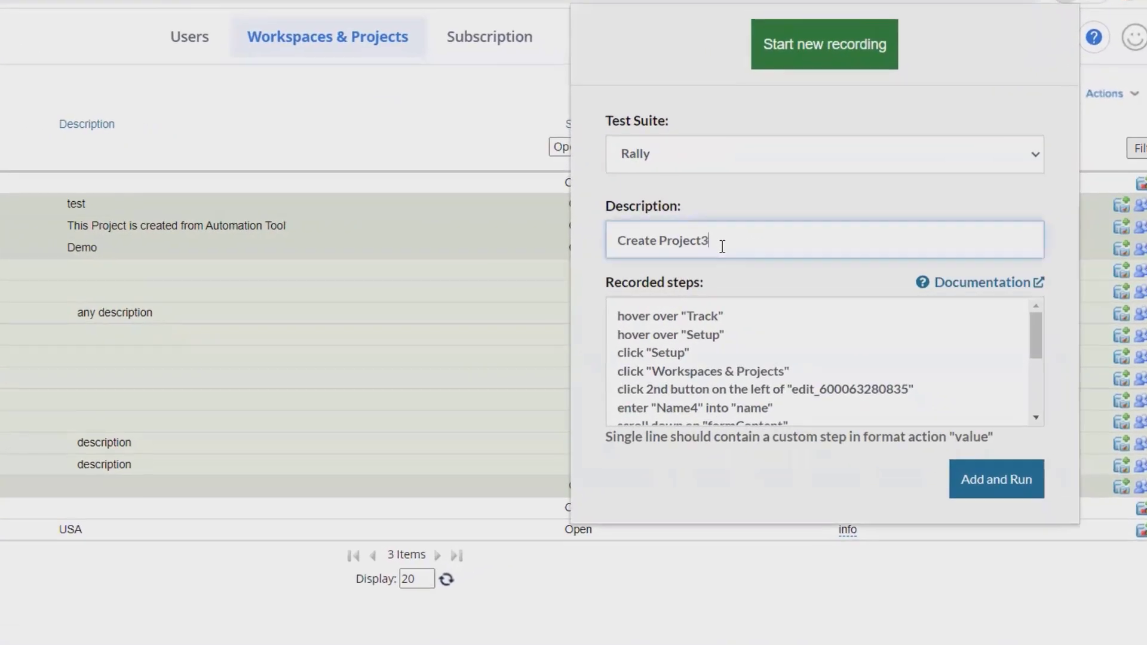
{"action": "key", "text": "BackSpace"}
{"action": "type", "text": "4"}
Replace the two hover steps at the top of the recorded steps with Login.
{"action": "left_click_drag", "start_coordinate": [741, 346], "coordinate": [624, 304]}
{"action": "left_click", "coordinate": [648, 315]}
{"action": "left_click", "coordinate": [755, 352]}
{"action": "left_click", "coordinate": [735, 331]}
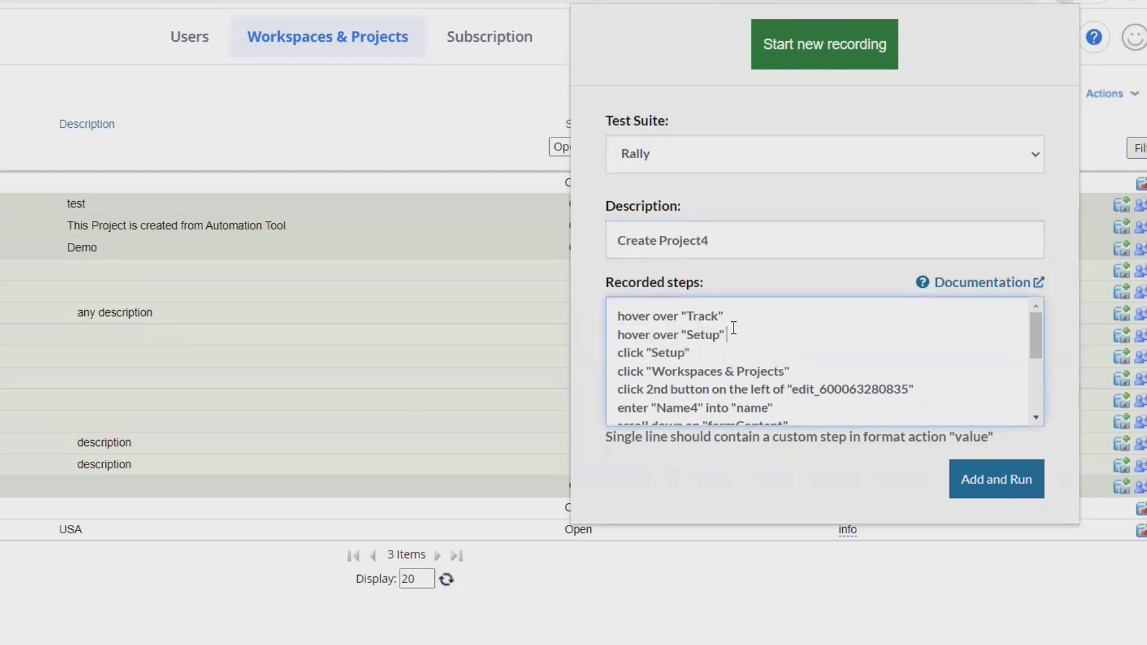
{"action": "left_click_drag", "start_coordinate": [733, 328], "coordinate": [614, 287]}
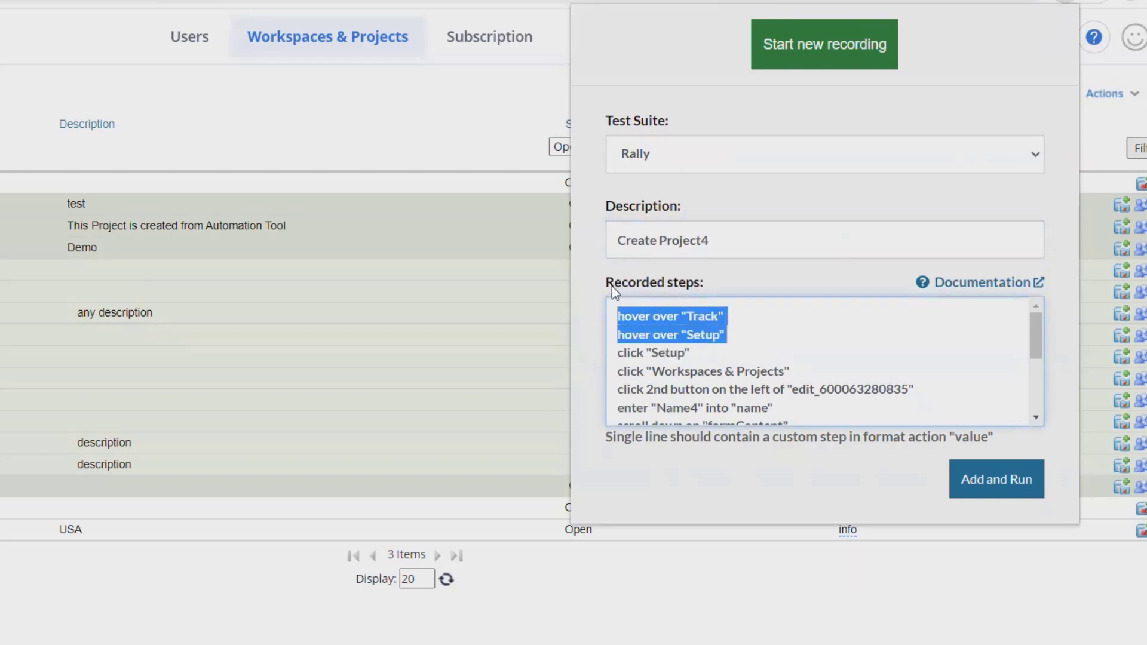
{"action": "type", "text": "Login"}
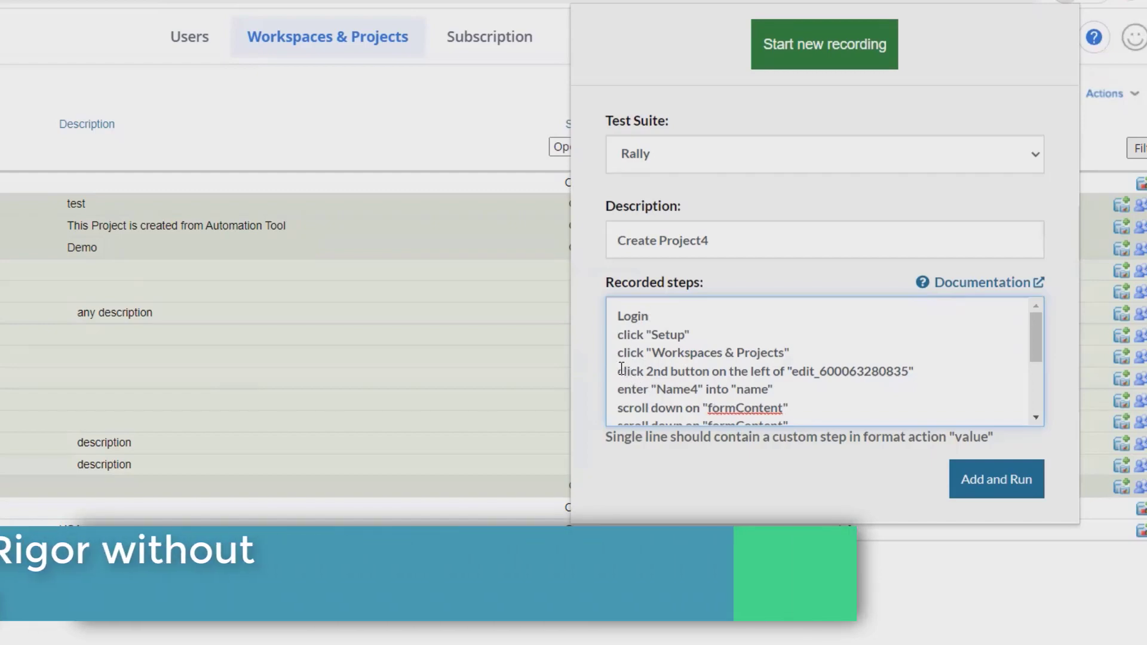
Trim the workspace step so it simply clicks "DemoWorkspace".
{"action": "scroll", "coordinate": [780, 396], "scroll_direction": "down", "scroll_amount": 1}
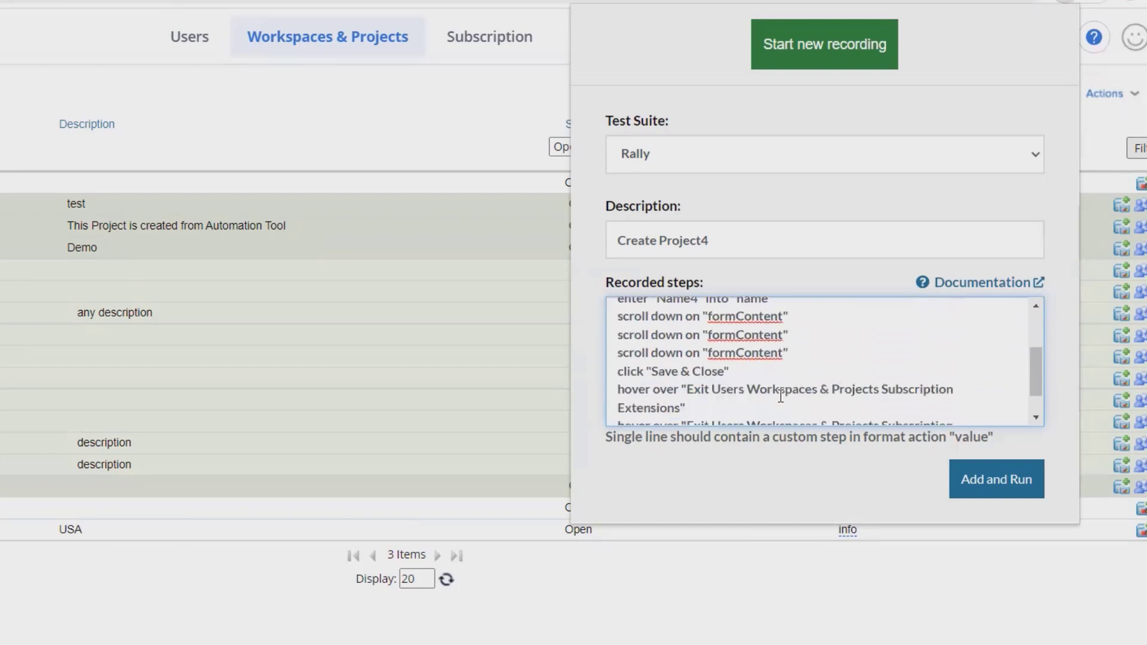
{"action": "scroll", "coordinate": [781, 396], "scroll_direction": "up", "scroll_amount": 2}
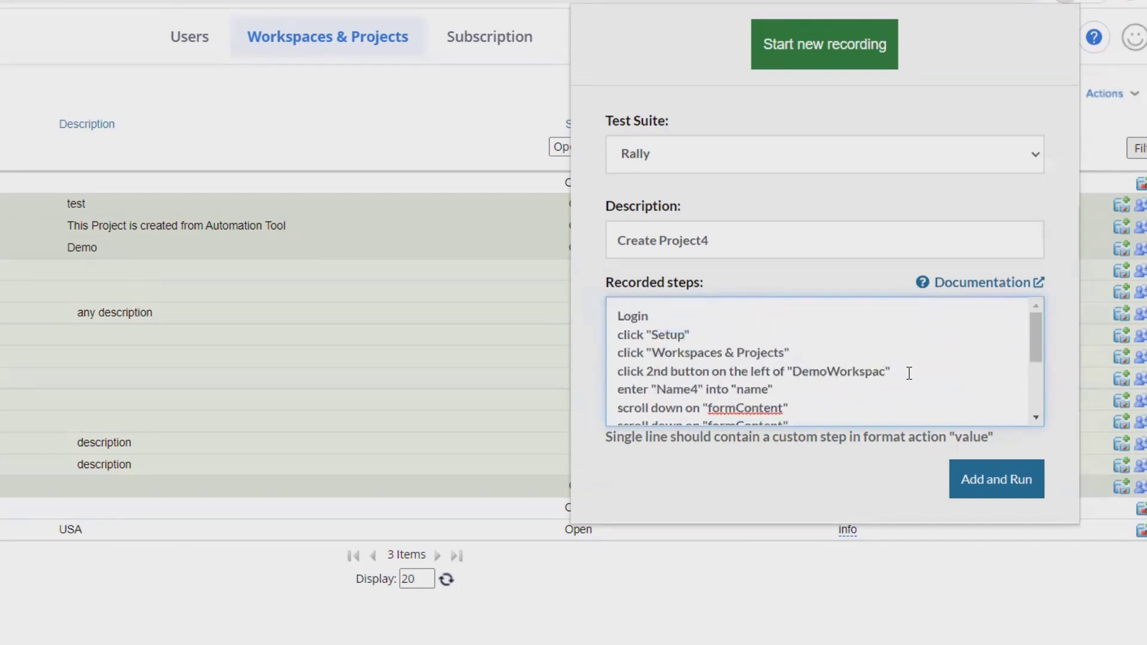
{"action": "type", "text": "e"}
{"action": "left_click", "coordinate": [789, 373]}
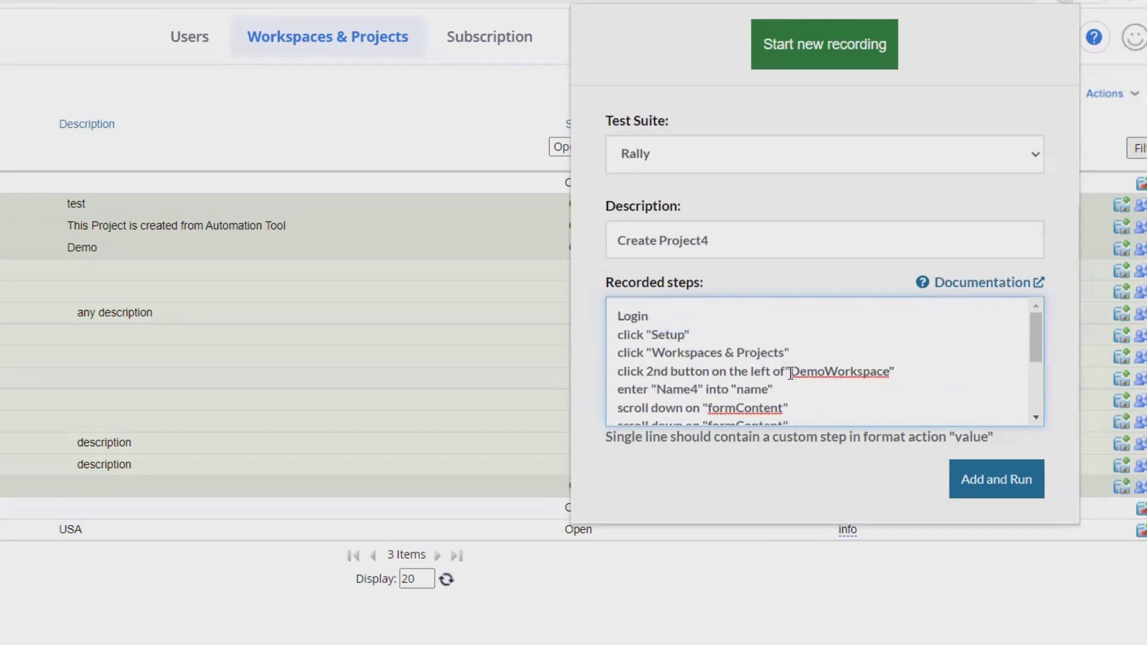
{"action": "key", "text": "BackSpace"}
{"action": "key", "text": "BackSpace"}
{"action": "key", "text": "BackSpace"}
{"action": "key", "text": "BackSpace"}
{"action": "key", "text": "BackSpace"}
{"action": "key", "text": "BackSpace"}
{"action": "key", "text": "BackSpace"}
{"action": "key", "text": "BackSpace"}
{"action": "key", "text": "BackSpace"}
{"action": "key", "text": "BackSpace"}
{"action": "key", "text": "BackSpace"}
{"action": "key", "text": "BackSpace"}
{"action": "key", "text": "BackSpace"}
{"action": "key", "text": "BackSpace"}
{"action": "key", "text": "BackSpace"}
{"action": "key", "text": "BackSpace"}
{"action": "key", "text": "BackSpace"}
{"action": "key", "text": "BackSpace"}
{"action": "key", "text": "BackSpace"}
{"action": "key", "text": "BackSpace"}
{"action": "key", "text": "BackSpace"}
{"action": "key", "text": "BackSpace"}
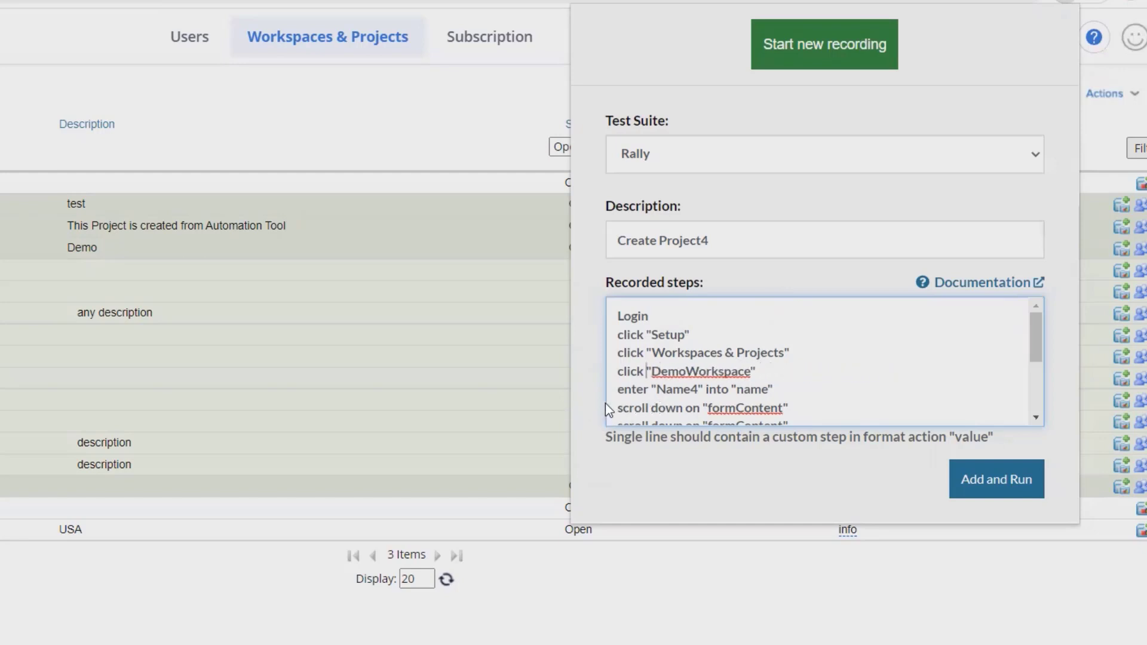
Add step 'click 2nd button on the right of "Sai_project_training"' after click "Projects".
{"action": "scroll", "coordinate": [712, 387], "scroll_direction": "down", "scroll_amount": 1}
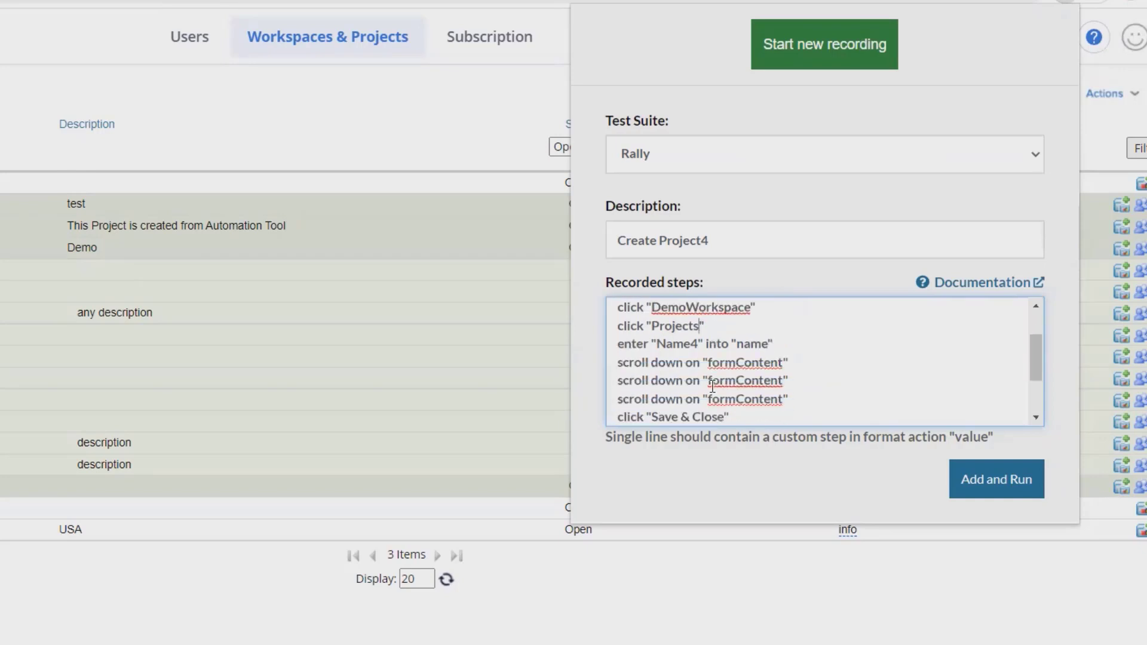
{"action": "scroll", "coordinate": [712, 386], "scroll_direction": "down", "scroll_amount": 1}
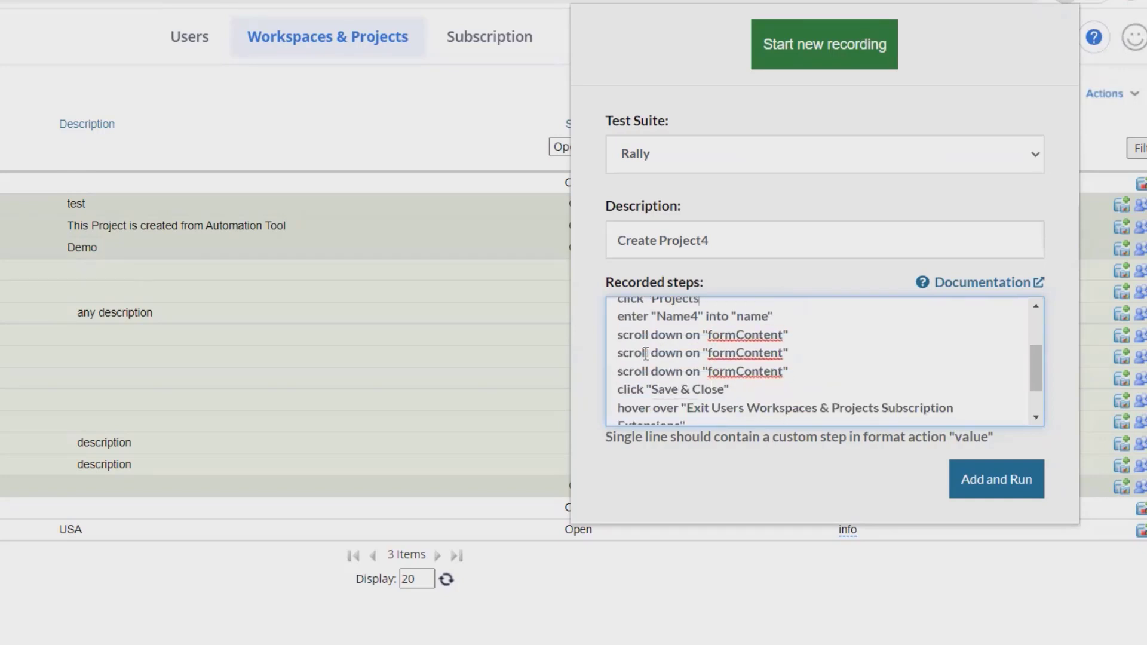
{"action": "scroll", "coordinate": [712, 307], "scroll_direction": "up", "scroll_amount": 3}
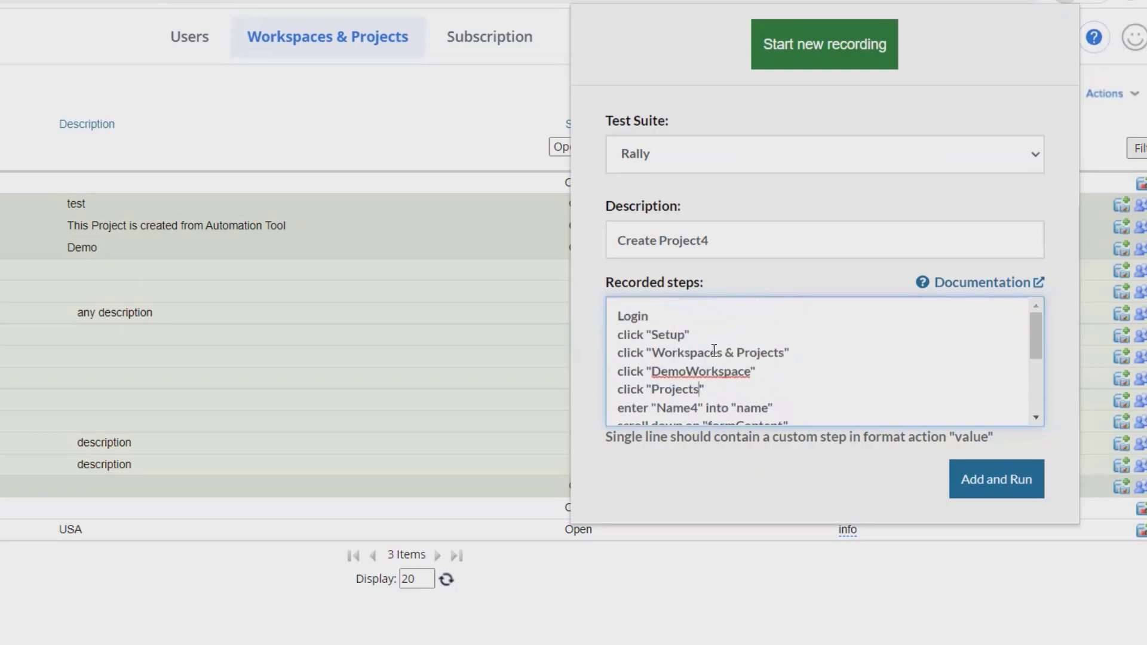
{"action": "left_click", "coordinate": [712, 391]}
{"action": "key", "text": "Return"}
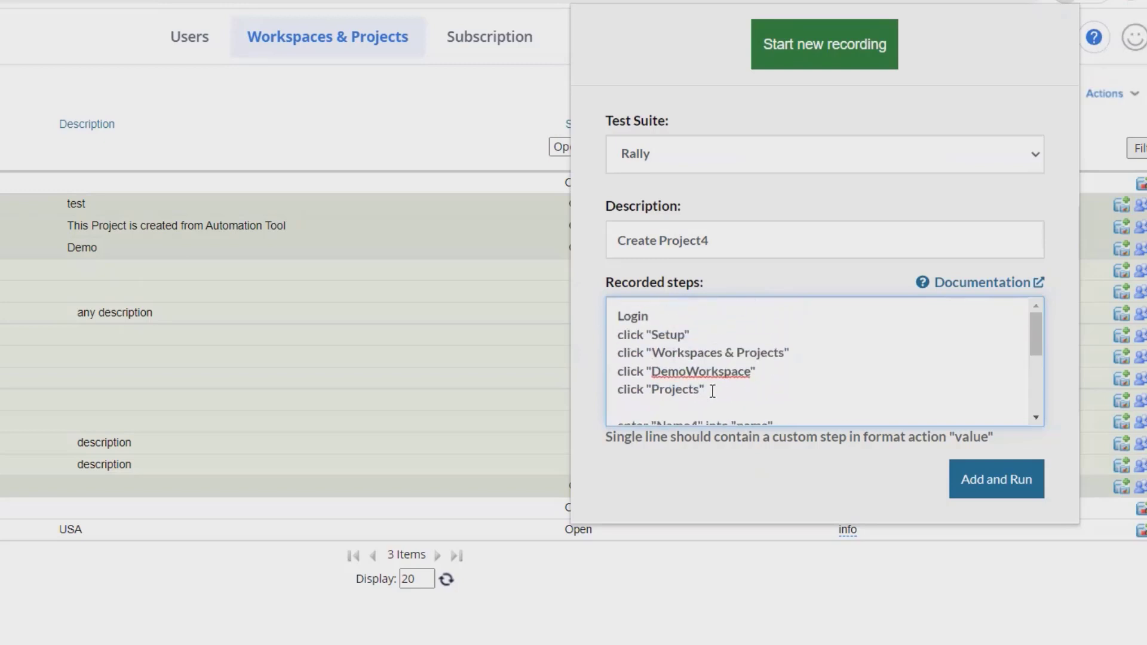
{"action": "type", "text": "click 2nd button on the"}
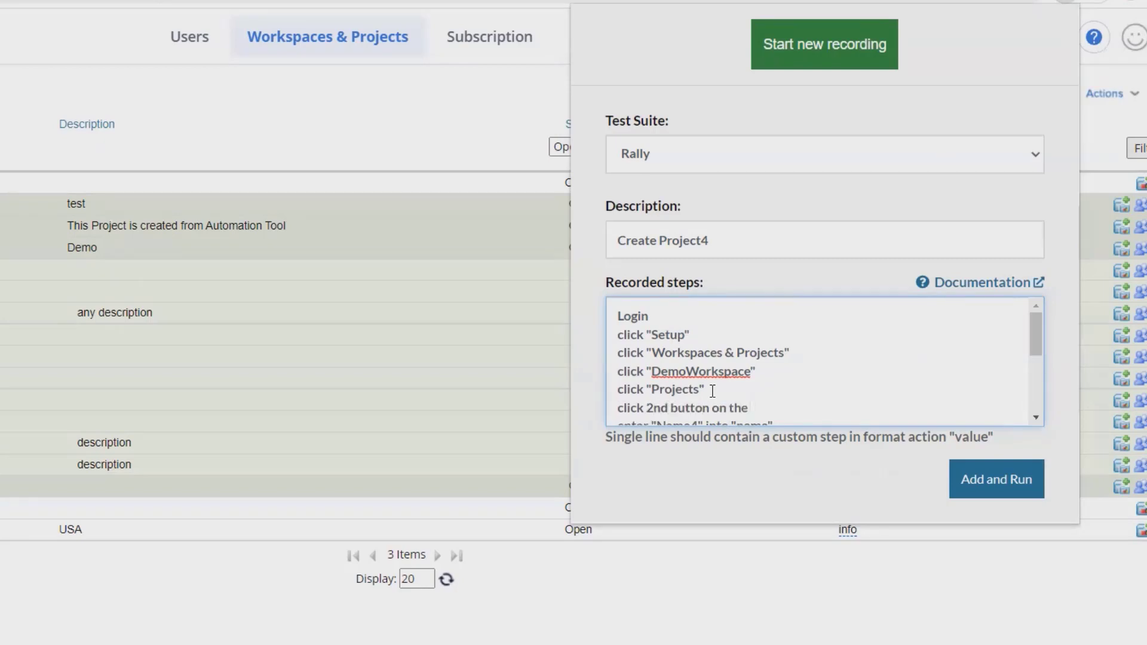
{"action": "type", "text": " right of \"Sai_project_training\""}
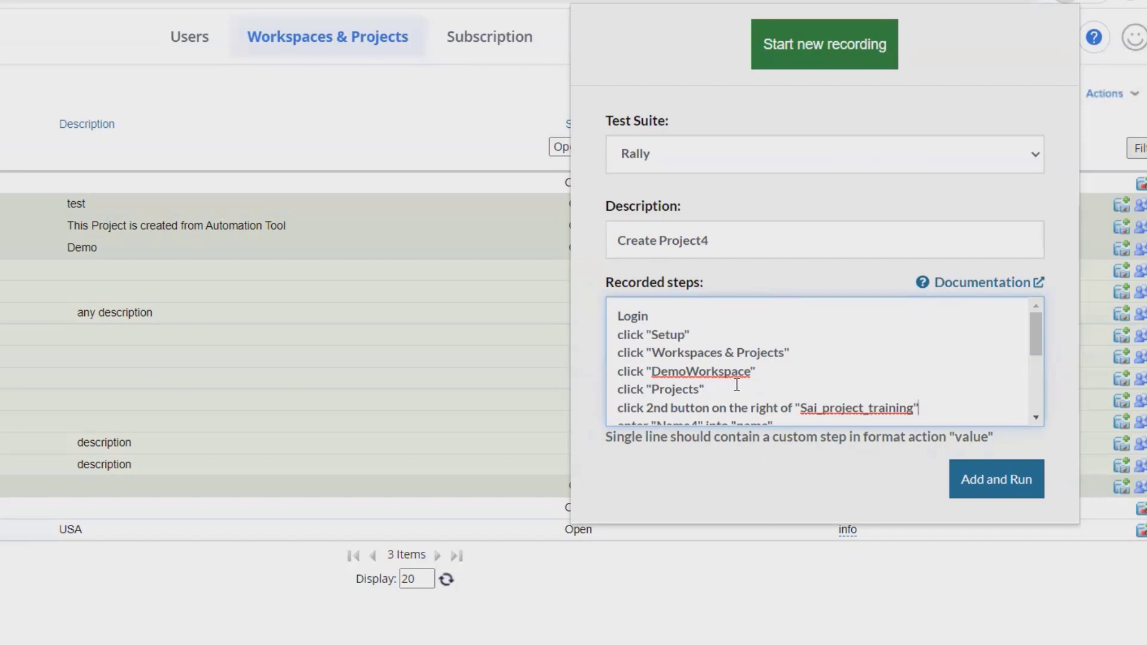
{"action": "scroll", "coordinate": [789, 388], "scroll_direction": "down", "scroll_amount": 3}
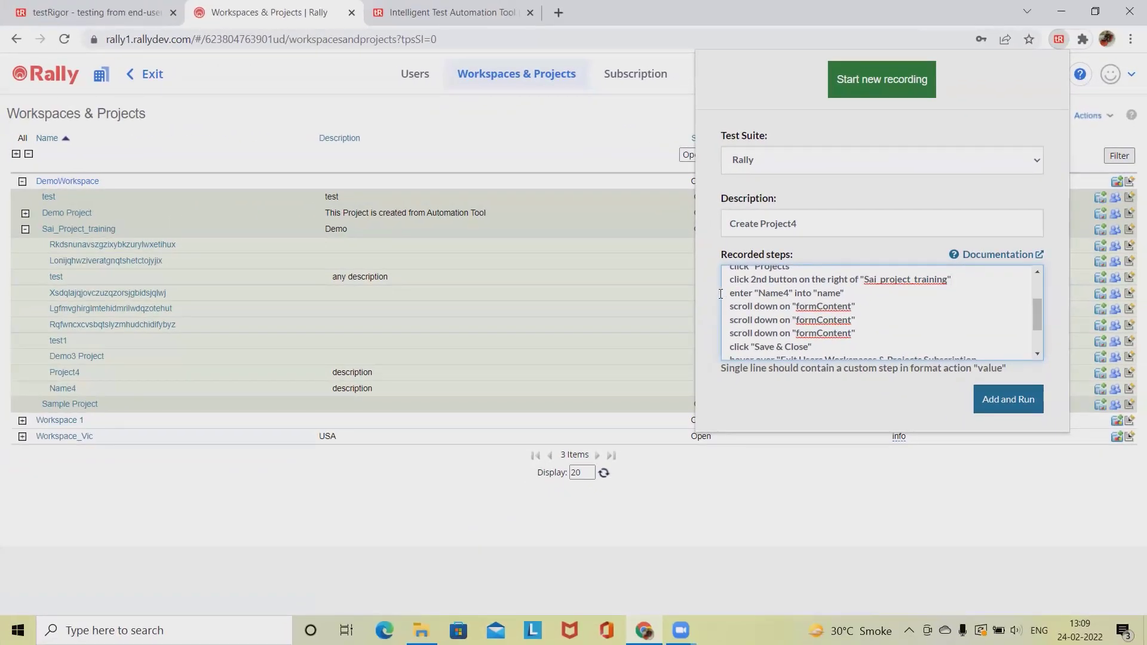
Read the testRigor docs' generate command examples, then return to Rally's Workspaces & Projects list.
{"action": "left_click", "coordinate": [377, 25]}
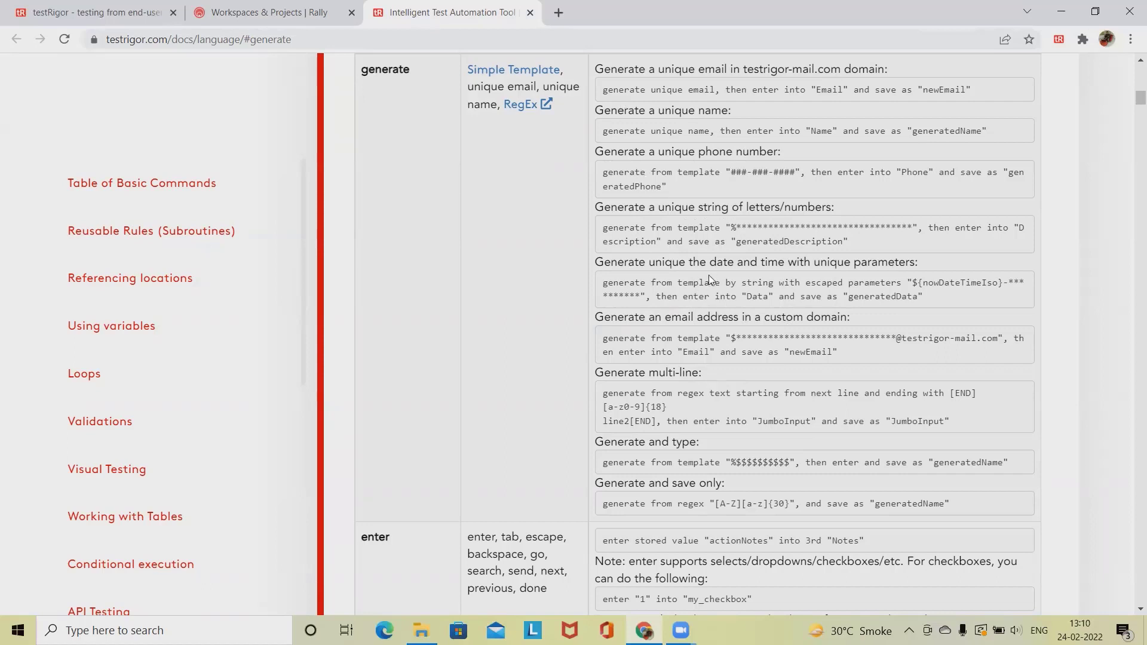
{"action": "left_click", "coordinate": [269, 12]}
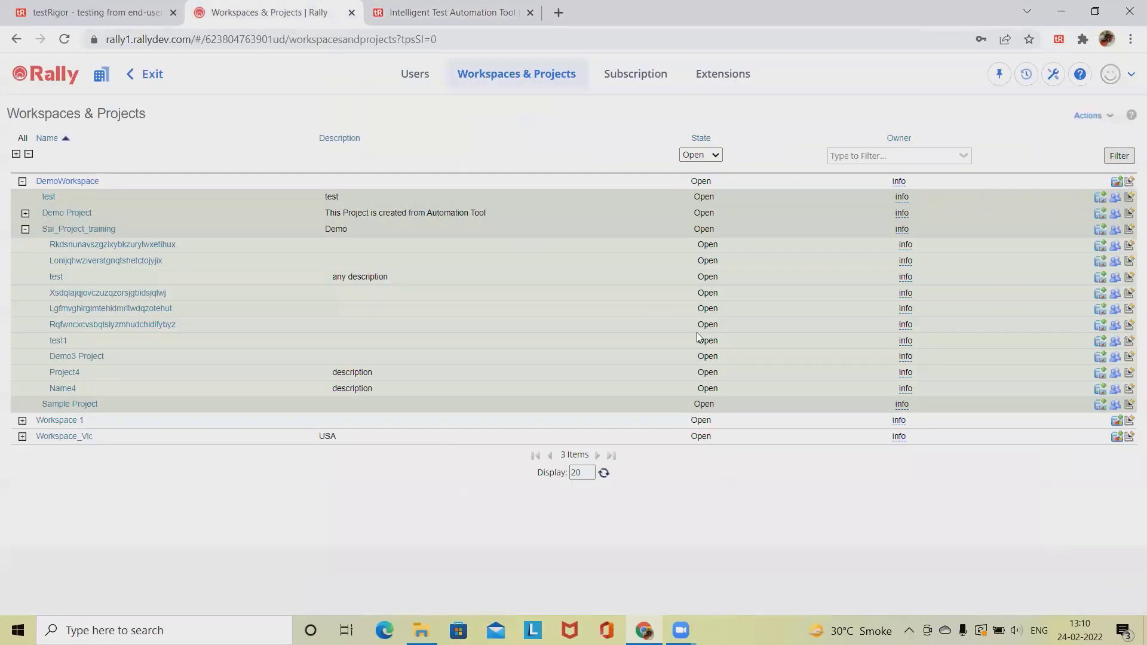
Rewrite the Name4 step as 'generate unique name, then enter into "Name" and save as "generatedName"'.
{"action": "left_click", "coordinate": [1056, 41]}
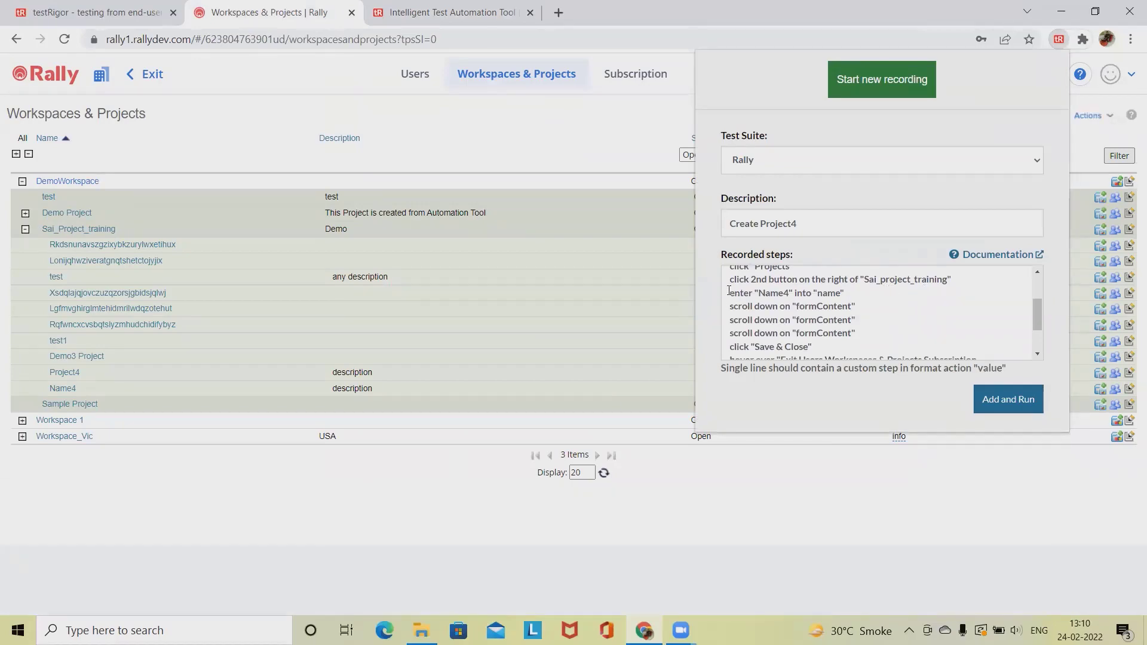
{"action": "left_click", "coordinate": [729, 292]}
{"action": "type", "text": "ge"}
{"action": "type", "text": "nerate uni"}
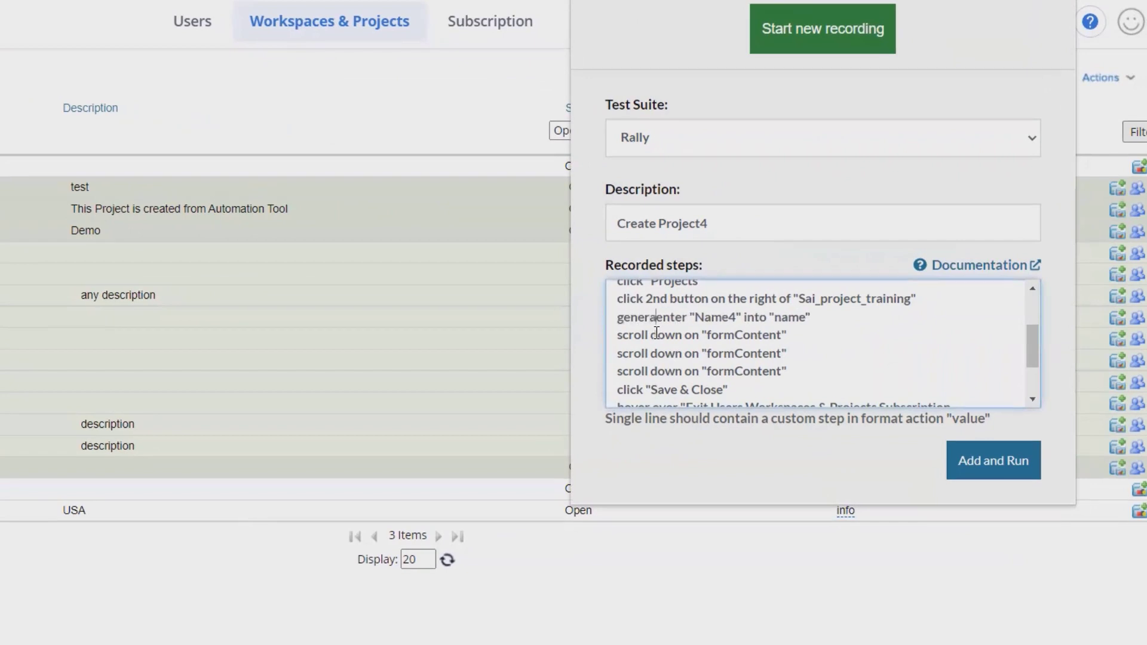
{"action": "type", "text": "que name, t"}
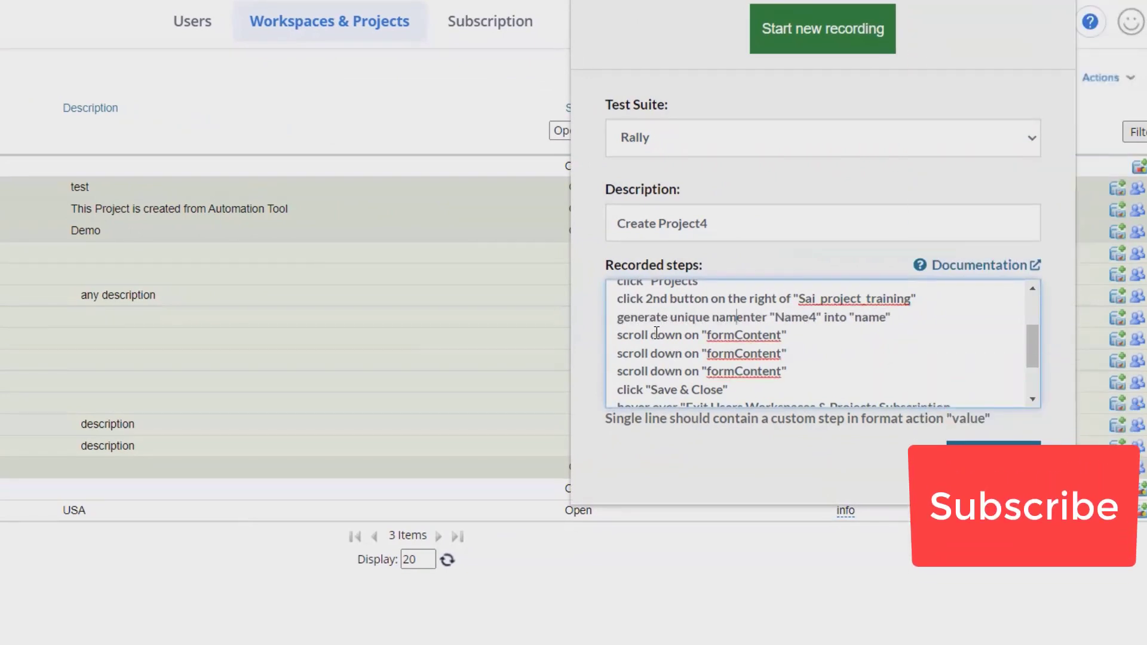
{"action": "type", "text": "hen enter int"}
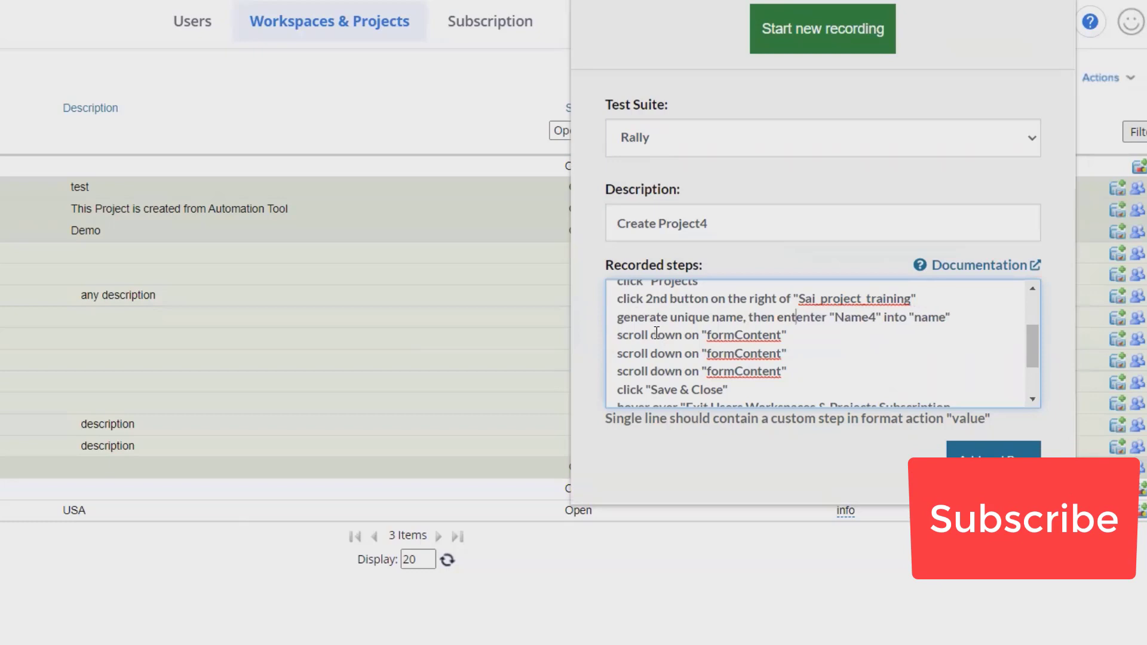
{"action": "type", "text": "o"}
{"action": "key", "text": "Delete"}
{"action": "key", "text": "Delete"}
{"action": "key", "text": "Delete"}
{"action": "key", "text": "Delete"}
{"action": "key", "text": "Delete"}
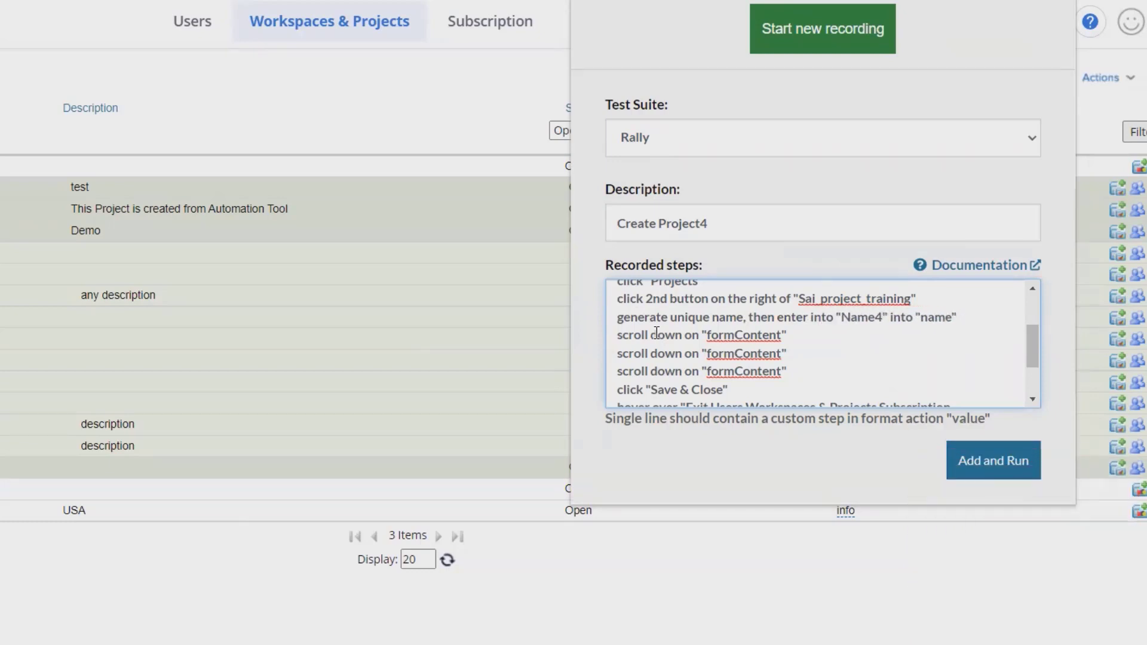
{"action": "key", "text": "Right"}
{"action": "key", "text": "Right"}
{"action": "key", "text": "Right"}
{"action": "key", "text": "Right"}
{"action": "key", "text": "Right"}
{"action": "key", "text": "Delete"}
{"action": "type", "text": "and save as \"generated"}
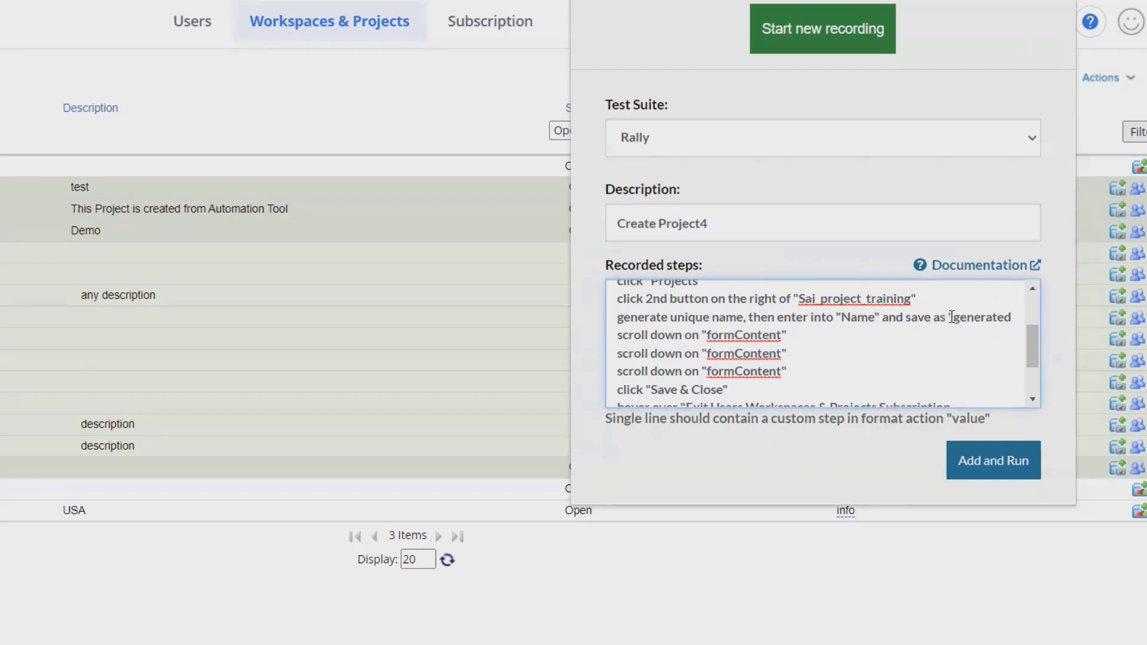
{"action": "type", "text": "Nam"}
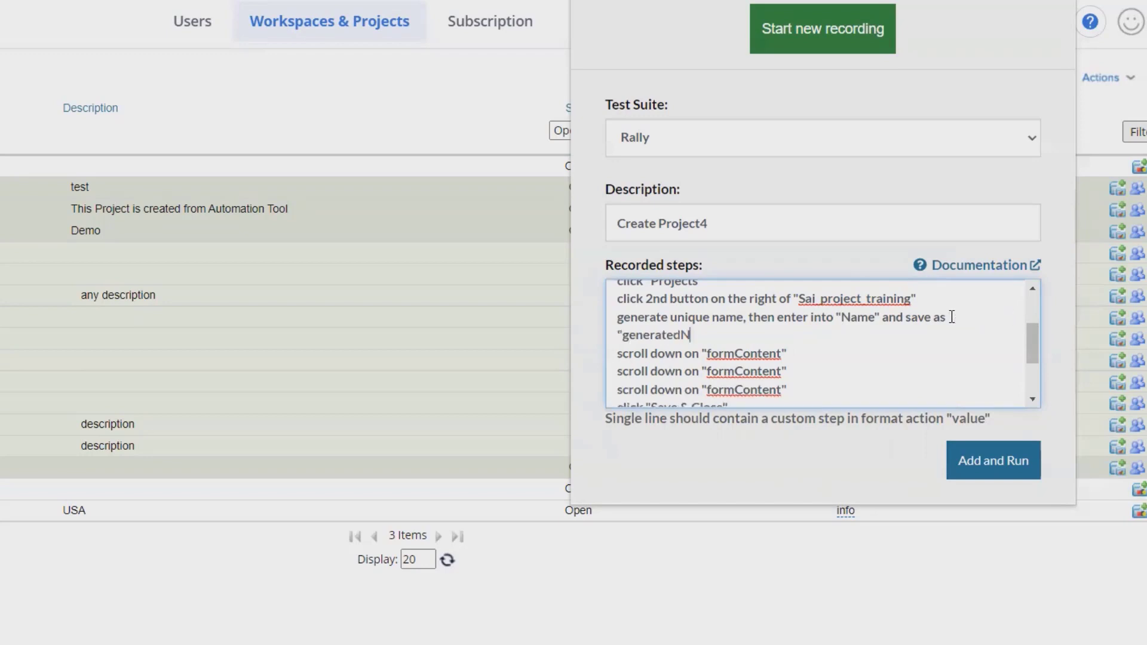
{"action": "type", "text": "e\""}
Select the three 'scroll down on formContent' steps in the recorded steps.
{"action": "scroll", "coordinate": [801, 305], "scroll_direction": "down", "scroll_amount": 2}
{"action": "scroll", "coordinate": [787, 328], "scroll_direction": "up", "scroll_amount": 2}
{"action": "left_click_drag", "start_coordinate": [790, 390], "coordinate": [618, 355]}
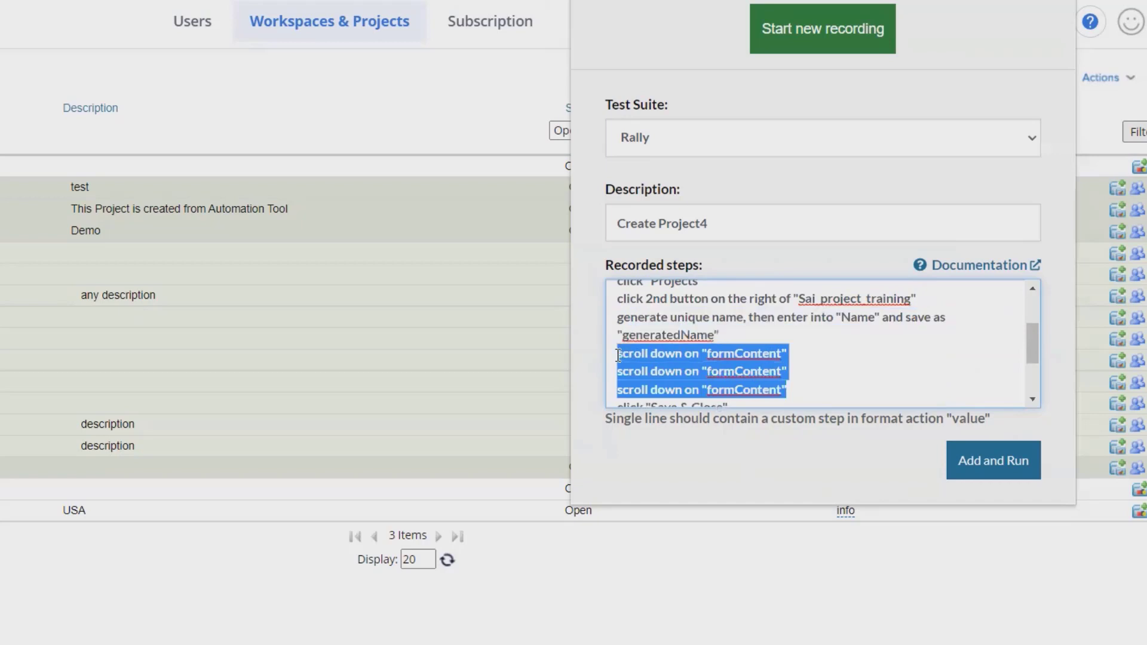
Delete the three scroll and two hover steps, and add a final check for stored value "generatedName".
{"action": "key", "text": "Delete"}
{"action": "key", "text": "Delete"}
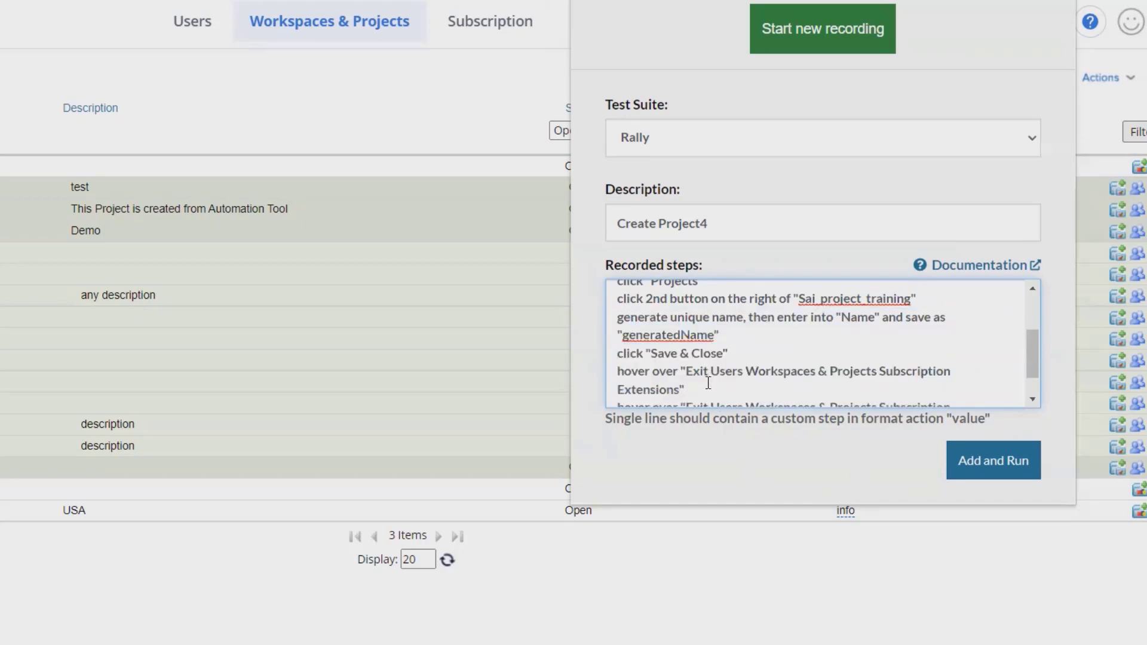
{"action": "scroll", "coordinate": [708, 377], "scroll_direction": "down", "scroll_amount": 1}
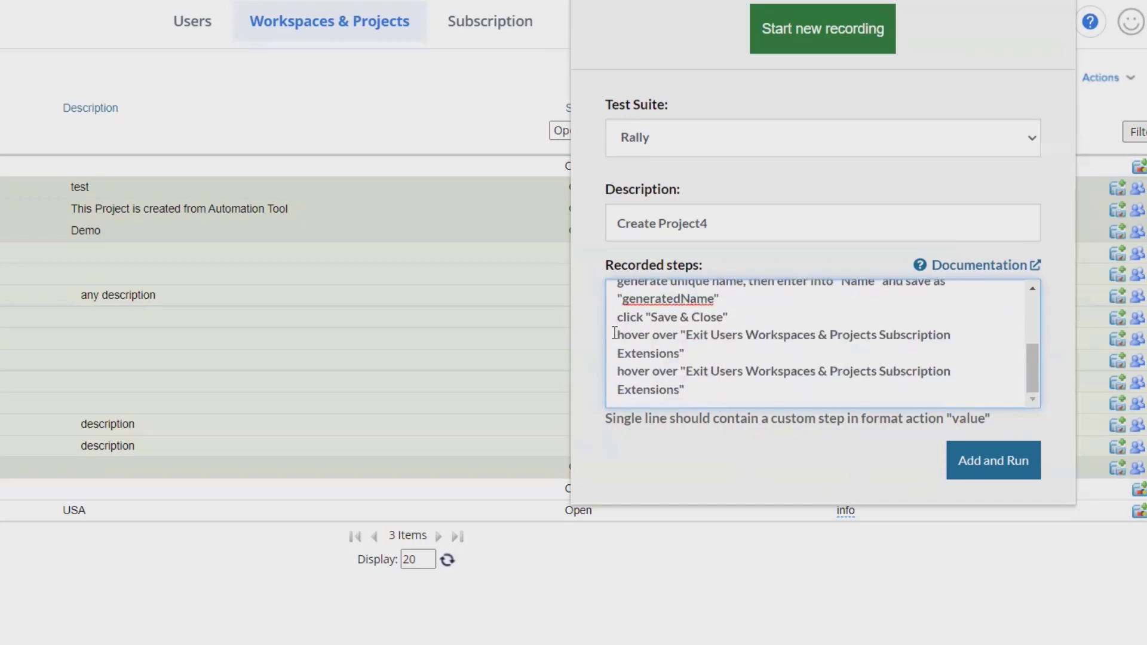
{"action": "left_click_drag", "start_coordinate": [619, 336], "coordinate": [697, 411]}
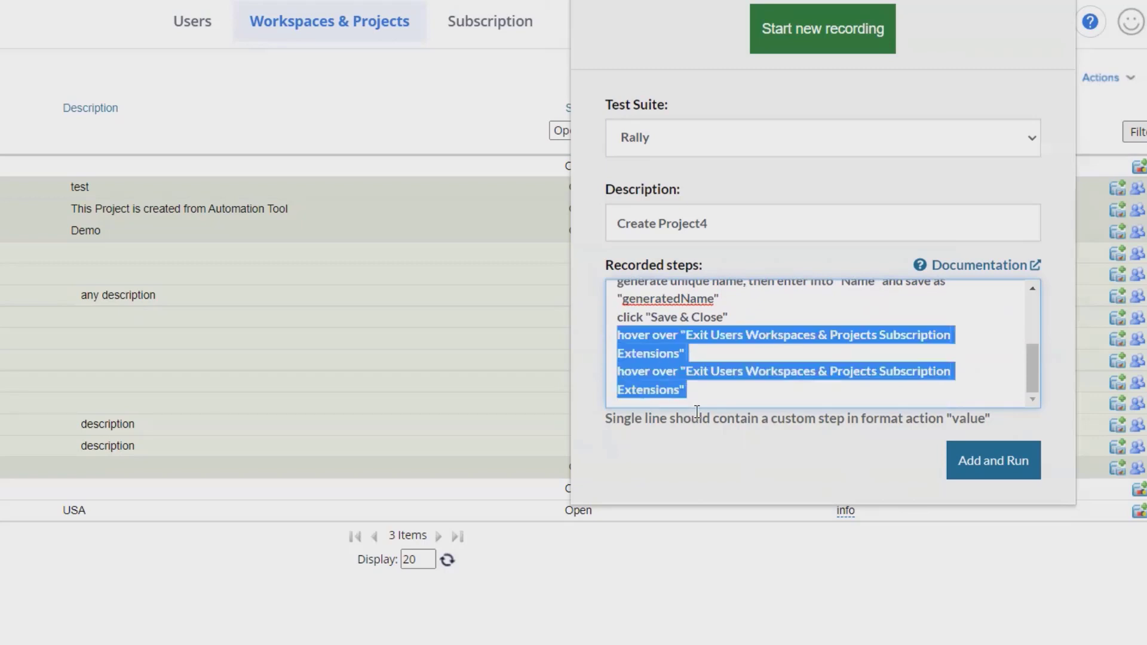
{"action": "key", "text": "Delete"}
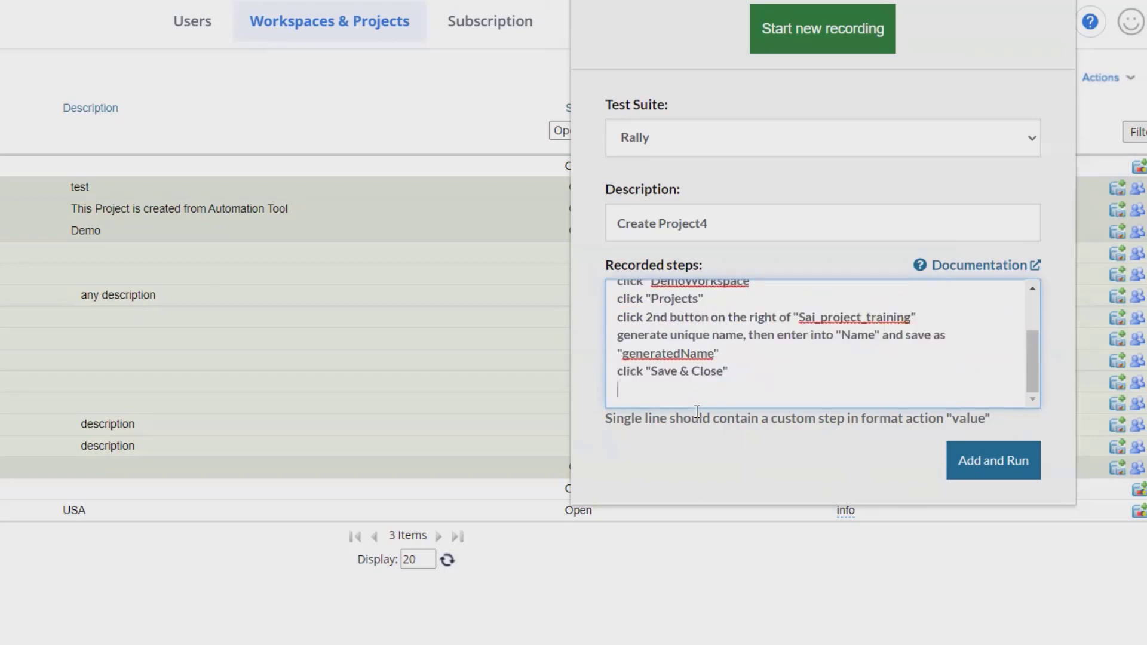
{"action": "type", "text": "check that page contains s"}
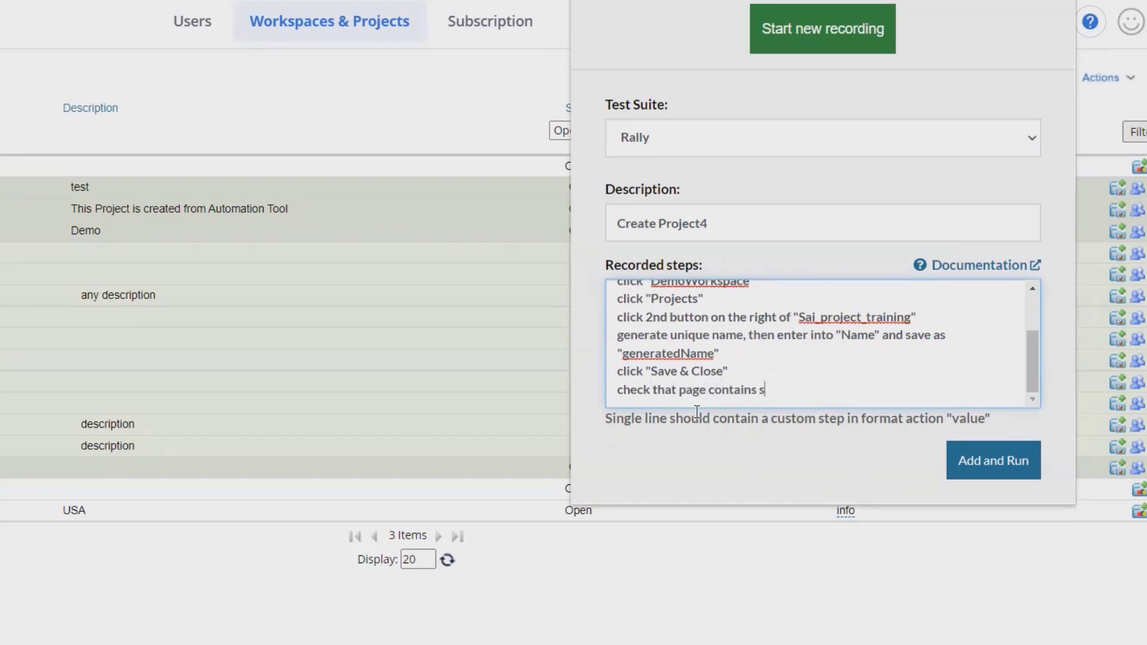
{"action": "type", "text": "tored vale \"generatedName\""}
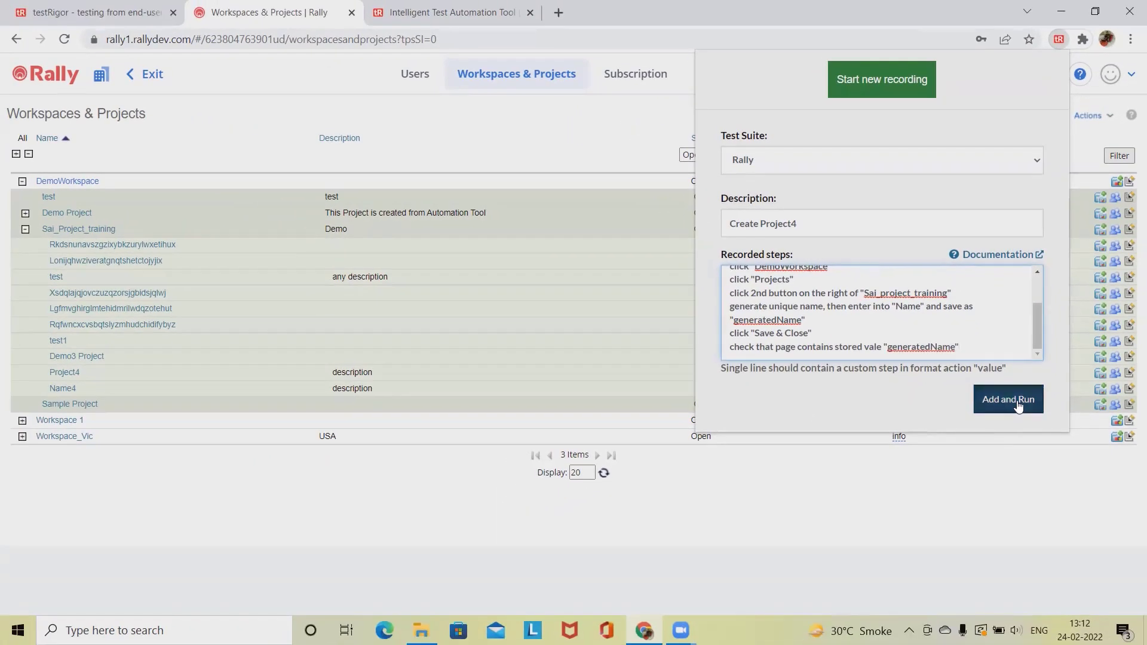
Save and run the Create Project4 test, then view it on the testRigor Test cases page.
{"action": "left_click", "coordinate": [1017, 406]}
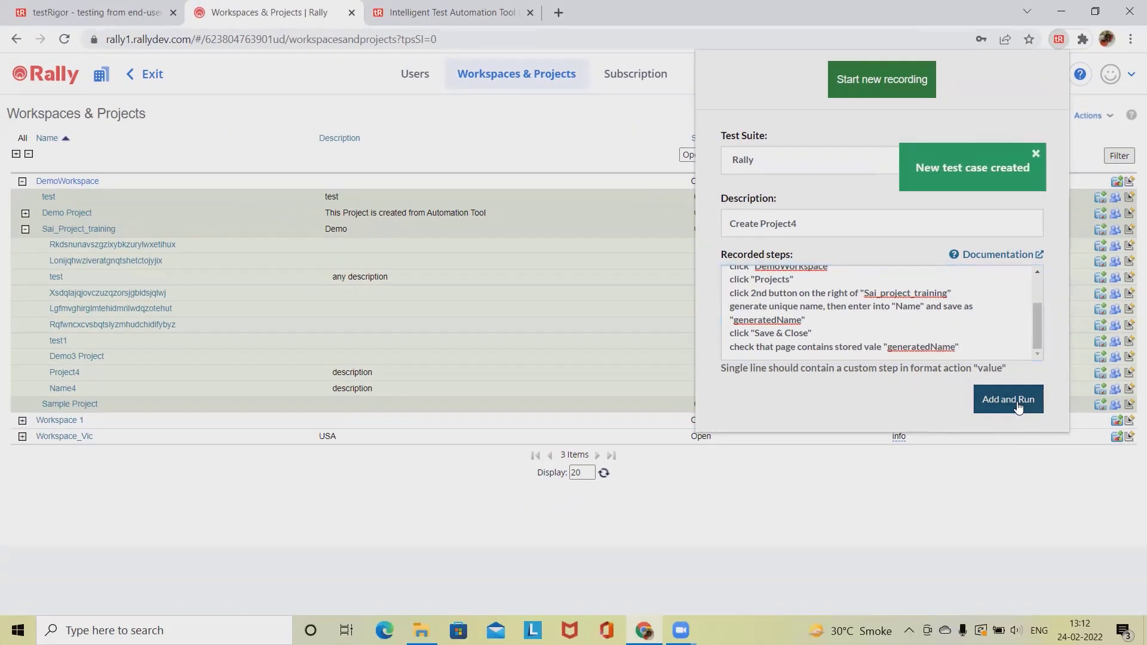
{"action": "left_click", "coordinate": [78, 12]}
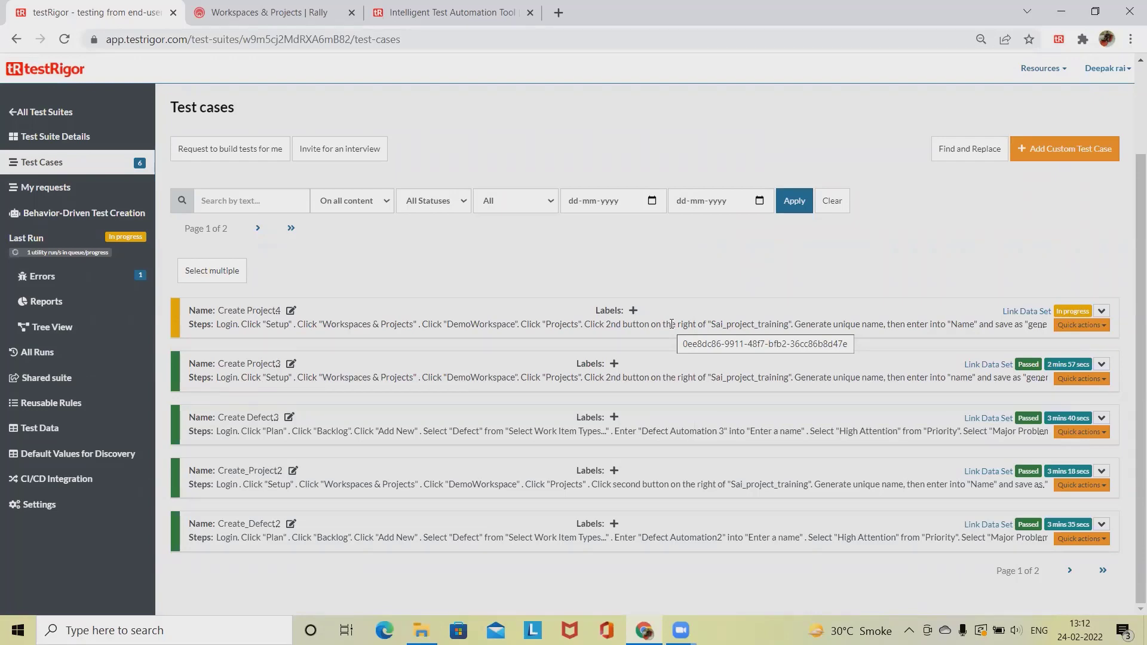
Expand the Create Project4 run details and view the Step 5 screenshot full size.
{"action": "left_click", "coordinate": [672, 323]}
{"action": "scroll", "coordinate": [527, 252], "scroll_direction": "down", "scroll_amount": 3}
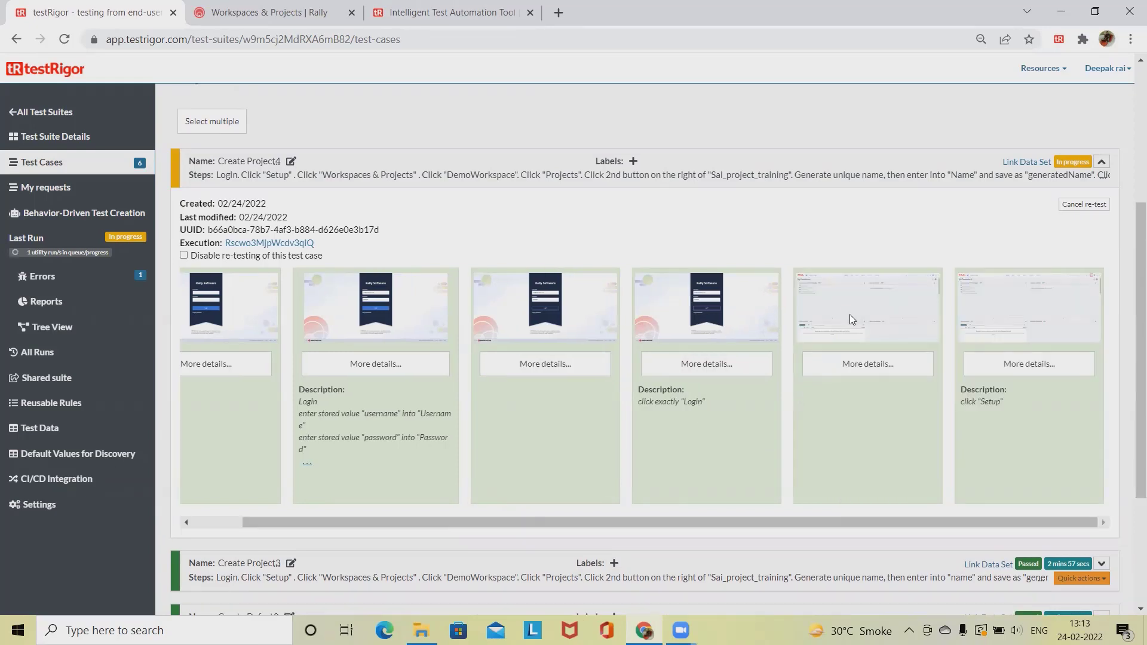
{"action": "left_click", "coordinate": [851, 319]}
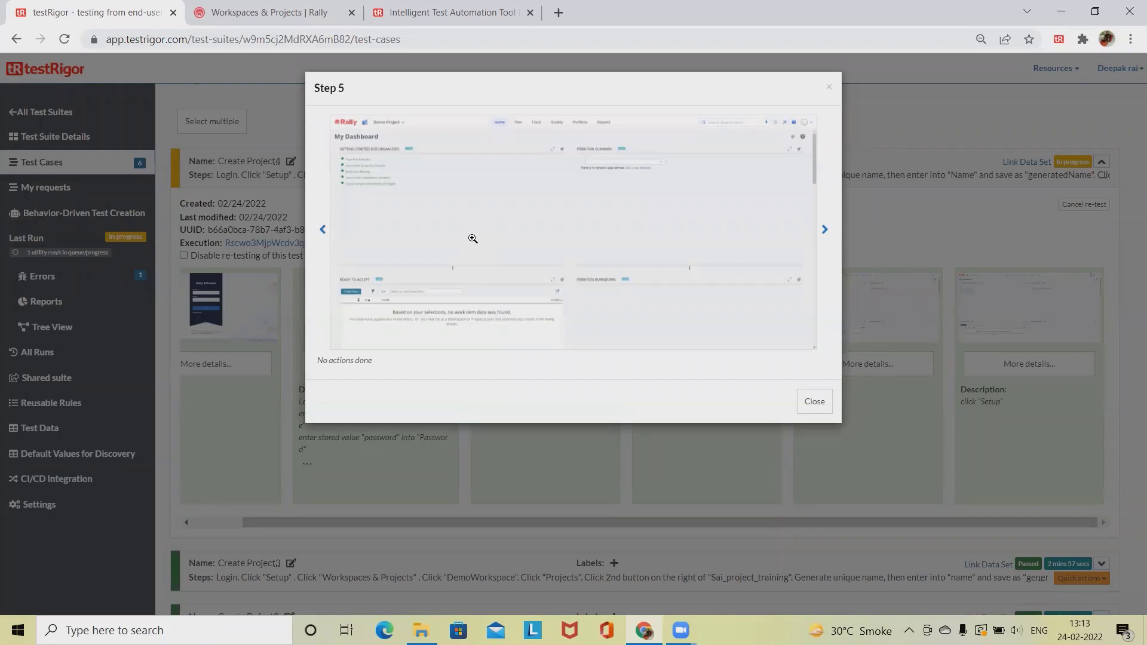
{"action": "left_click", "coordinate": [421, 270]}
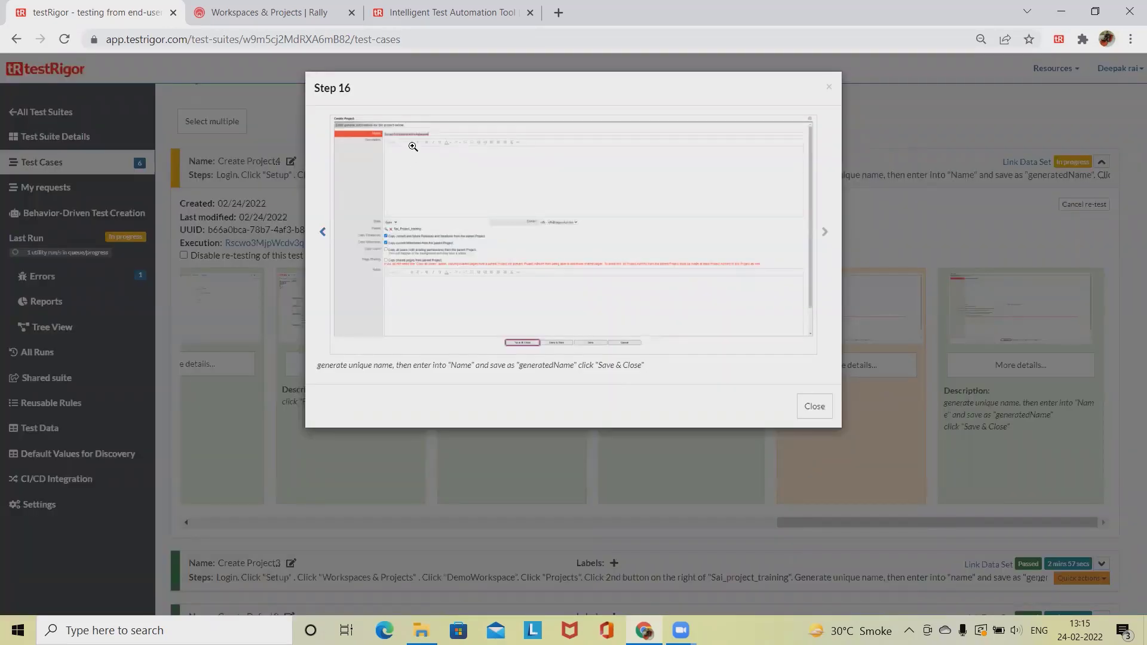
Enlarge the Step 16 screenshot, then browse the strip to the later step screenshots.
{"action": "left_click", "coordinate": [418, 143]}
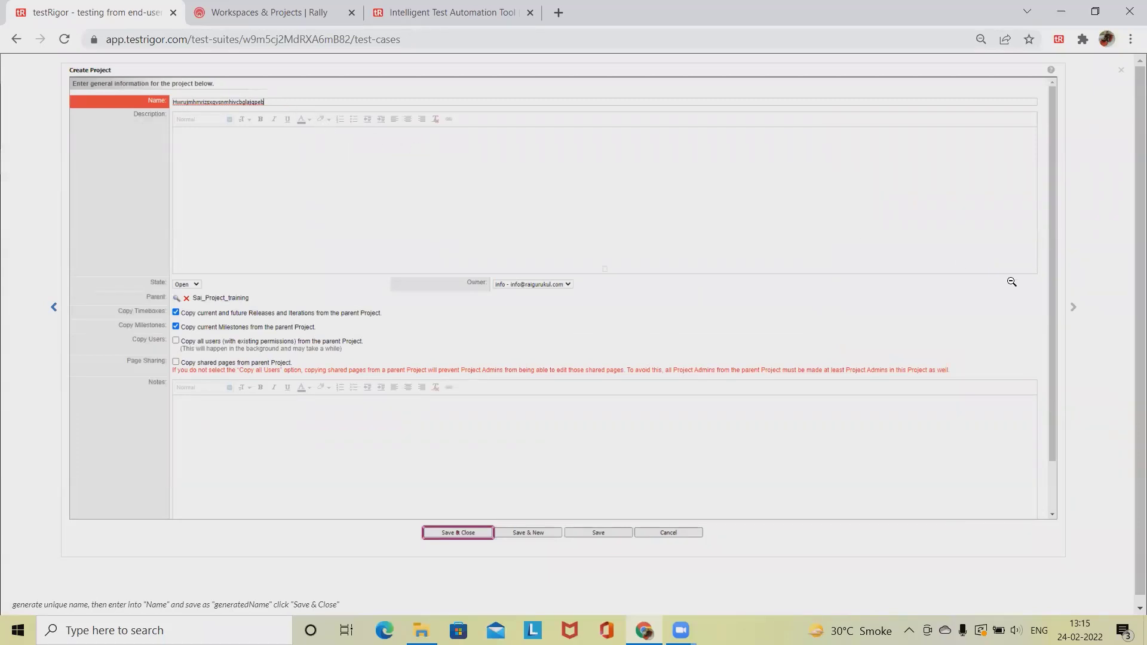
{"action": "left_click", "coordinate": [1122, 73]}
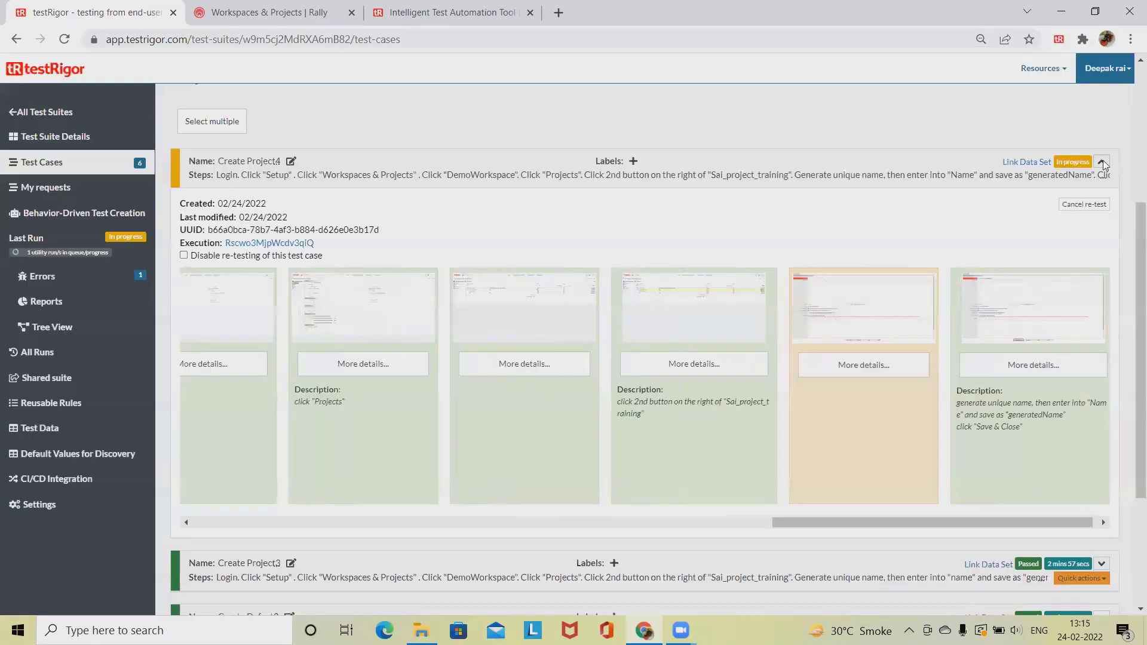
{"action": "left_click", "coordinate": [1108, 522]}
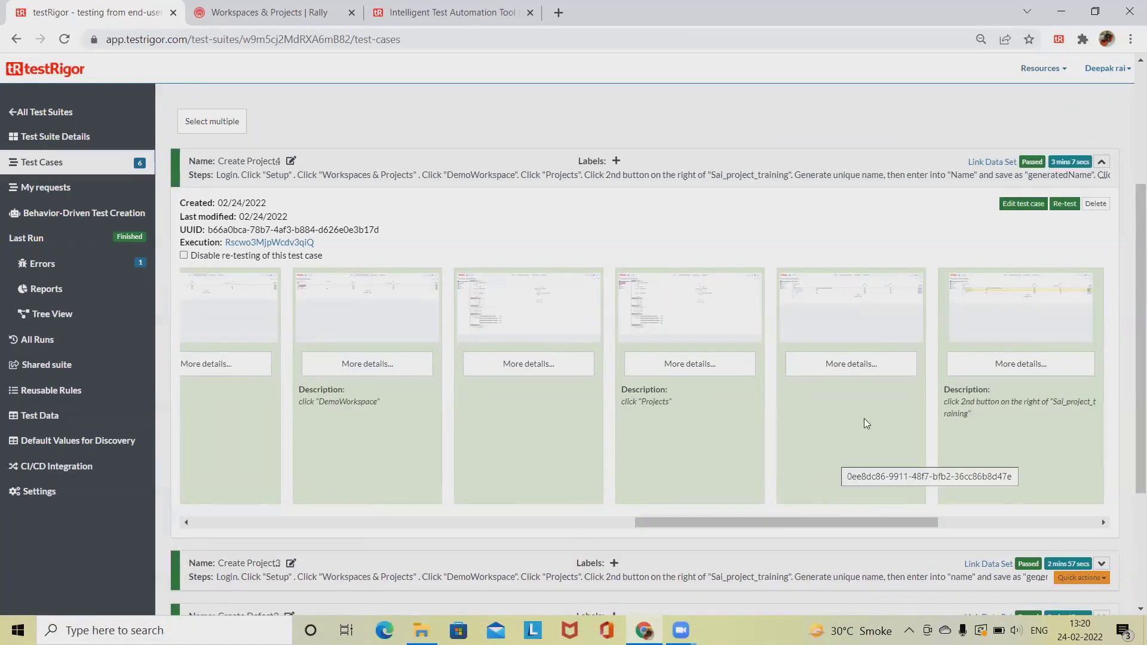
{"action": "left_click_drag", "start_coordinate": [860, 523], "coordinate": [1028, 553]}
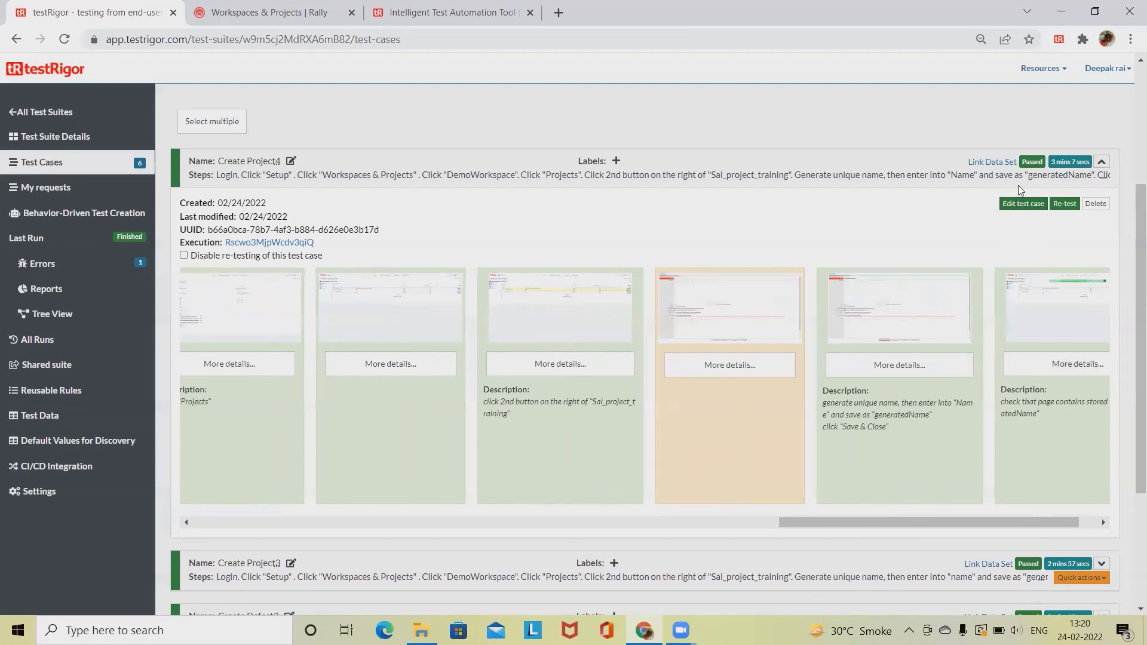
{"action": "left_click", "coordinate": [1074, 330]}
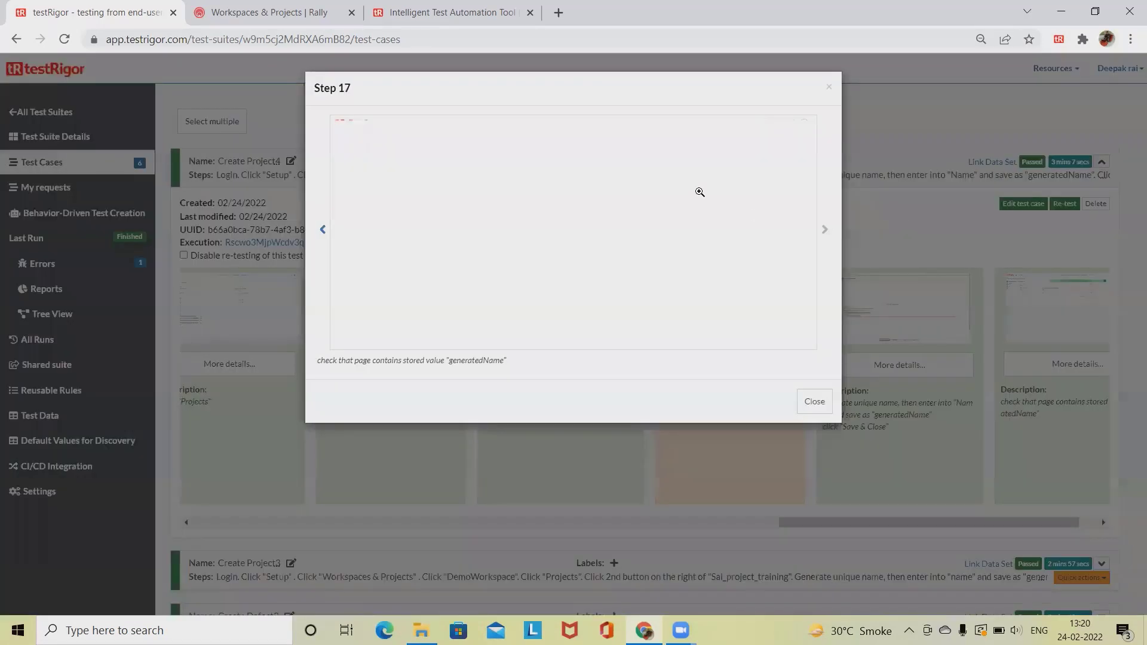
{"action": "left_click", "coordinate": [559, 205]}
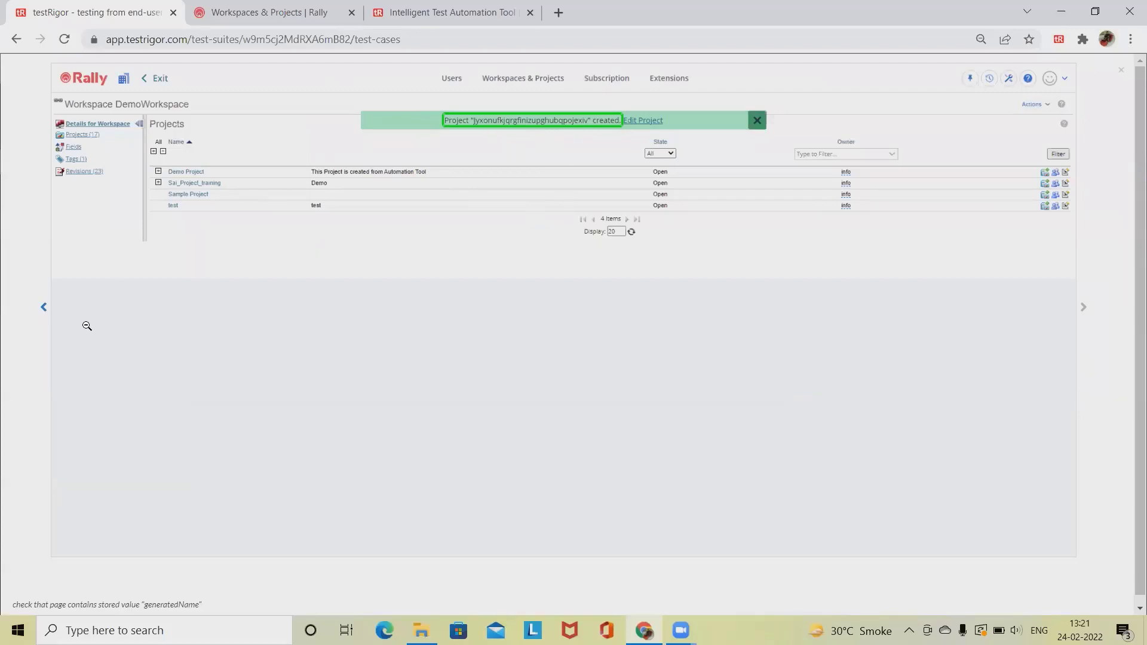
{"action": "left_click", "coordinate": [46, 309]}
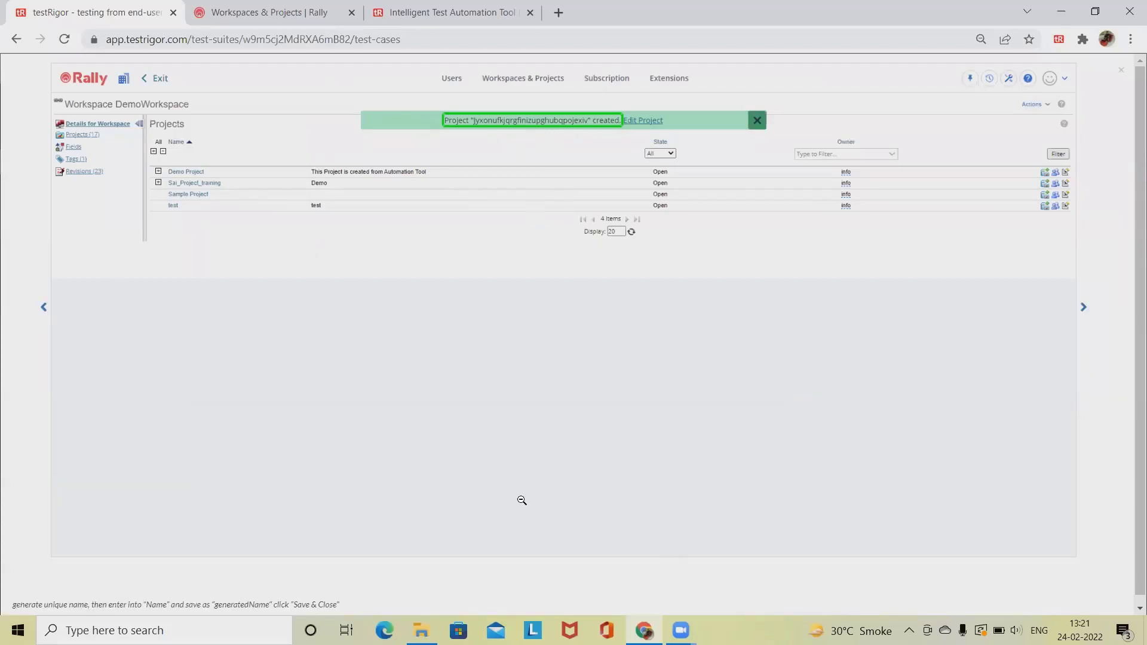
{"action": "left_click", "coordinate": [1072, 311]}
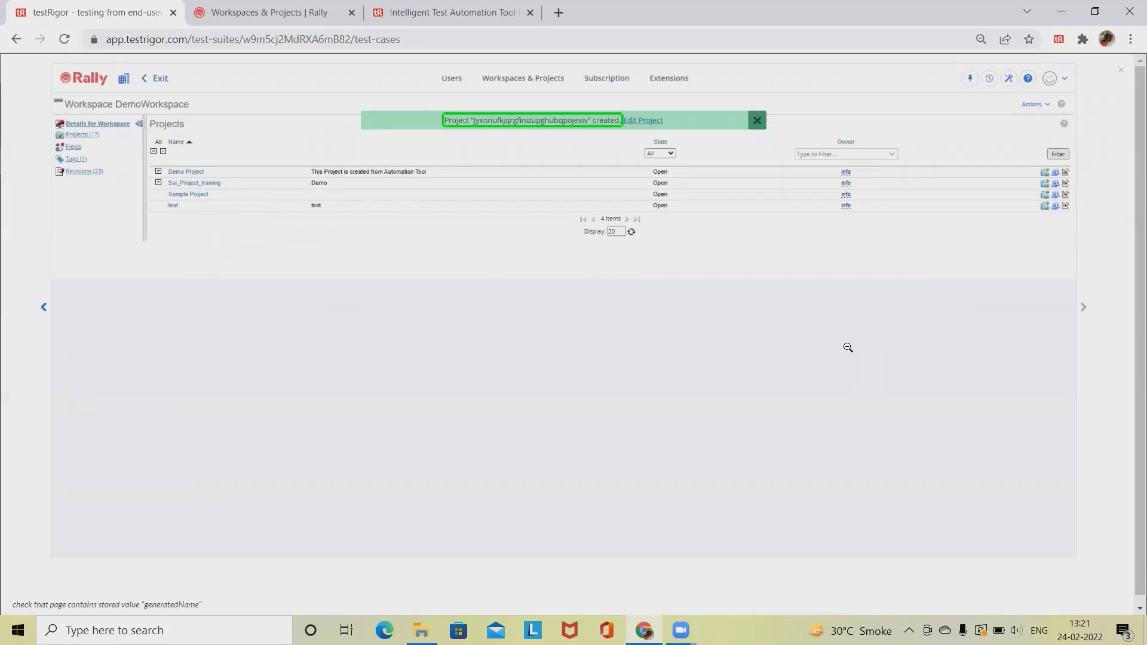
{"action": "left_click", "coordinate": [1122, 72]}
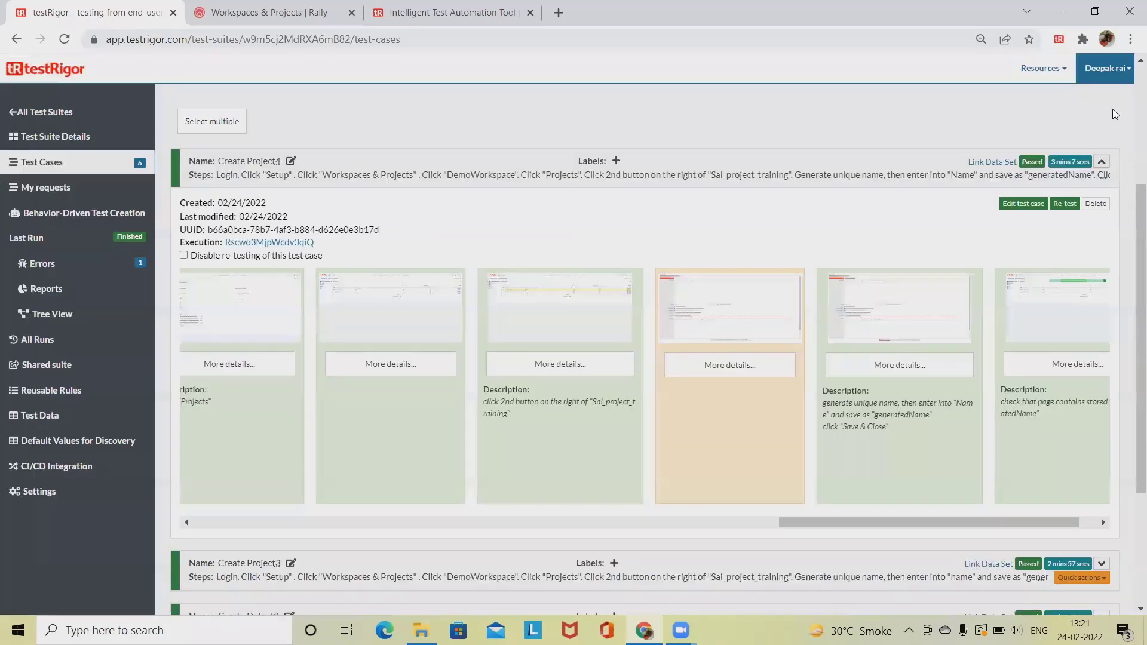